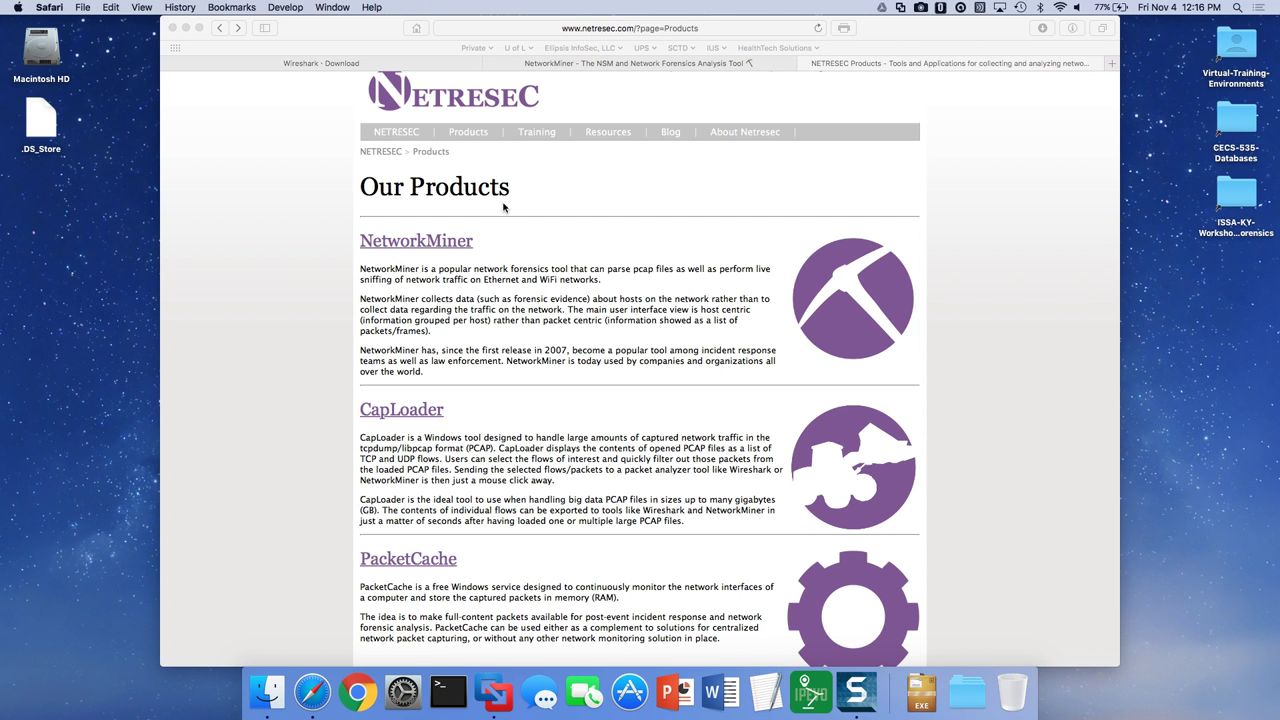
# Step: Open the NetworkMiner page from the Netresec products list and download the free edition
pyautogui.click(424, 245)
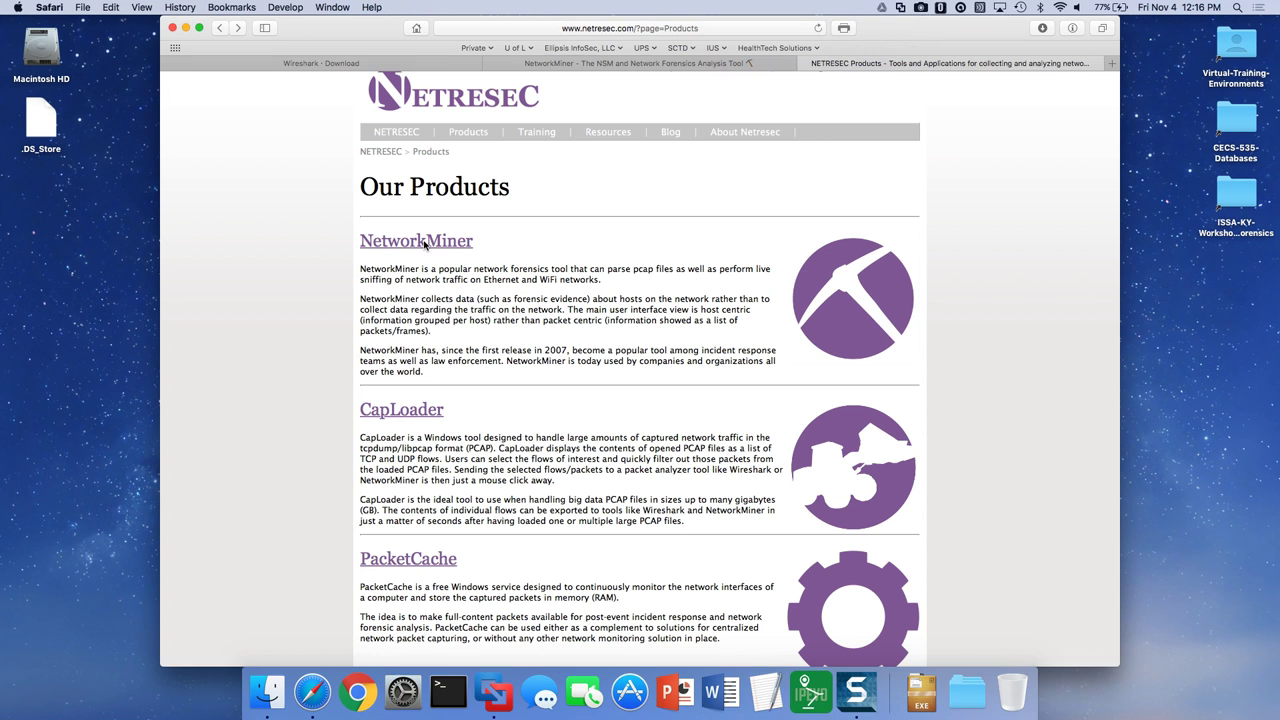
pyautogui.click(424, 245)
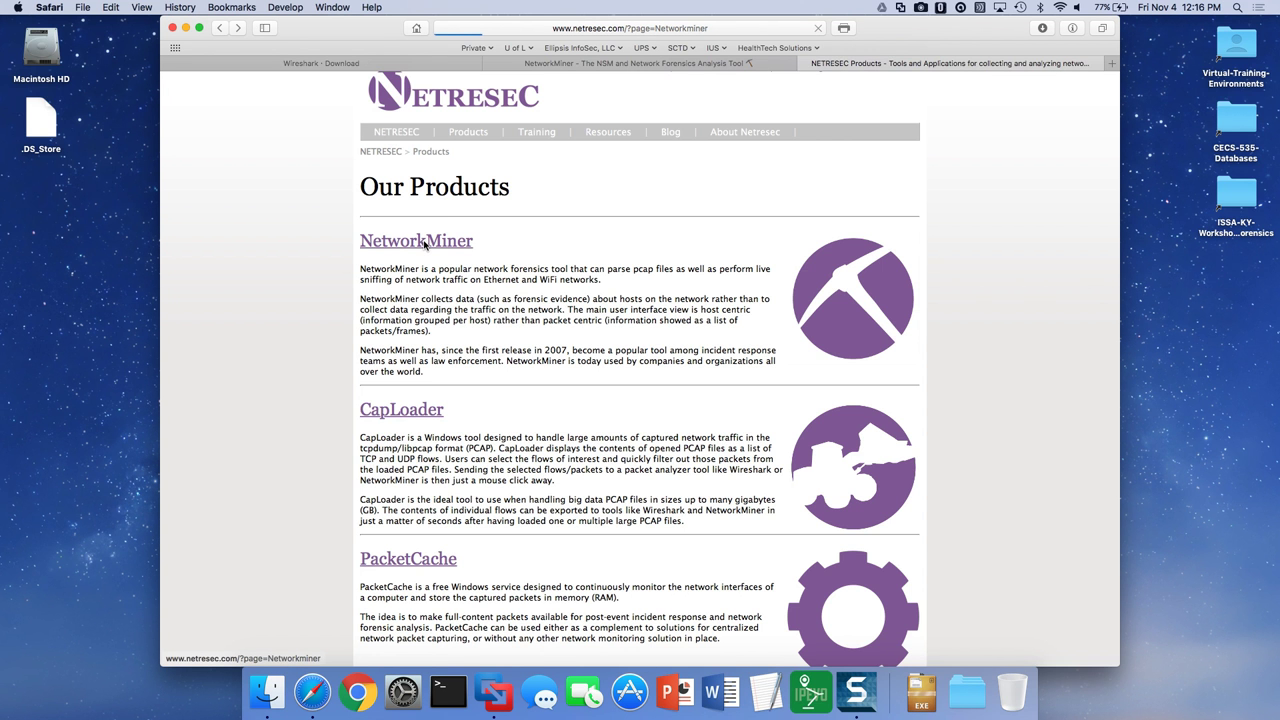
pyautogui.scroll(-10, 610, 240)
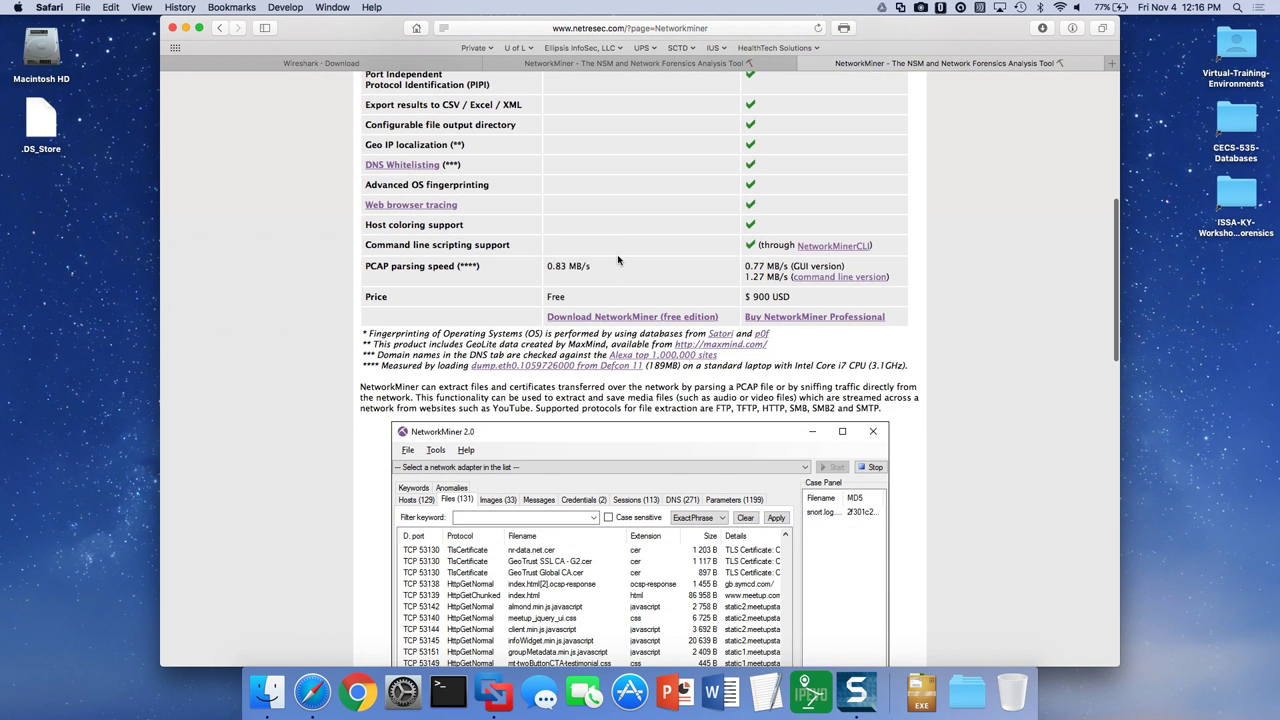
pyautogui.click(610, 317)
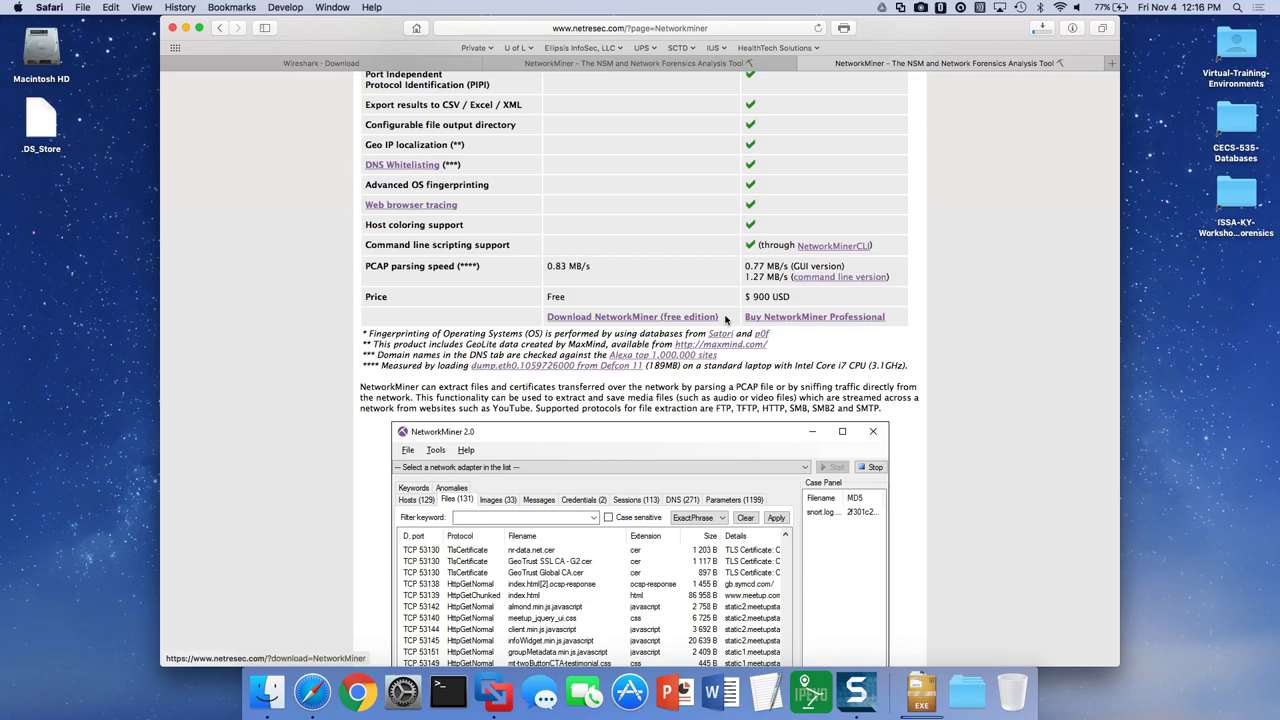
# Step: Switch to the Windows 10 virtual machine and open the NetworkMiner_2-0 folder in Downloads with File Explorer
pyautogui.hotkey('ctrl', 'Right')
pyautogui.hotkey('ctrl', 'Right')
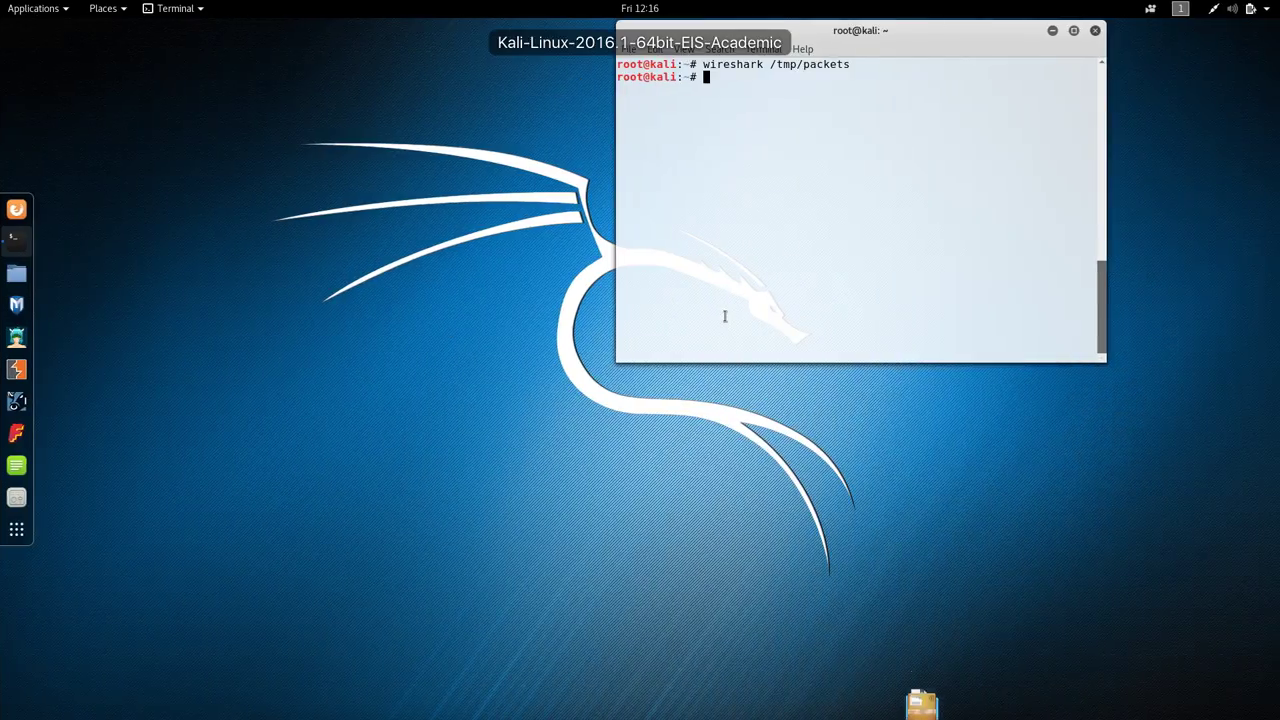
pyautogui.hotkey('ctrl', 'Left')
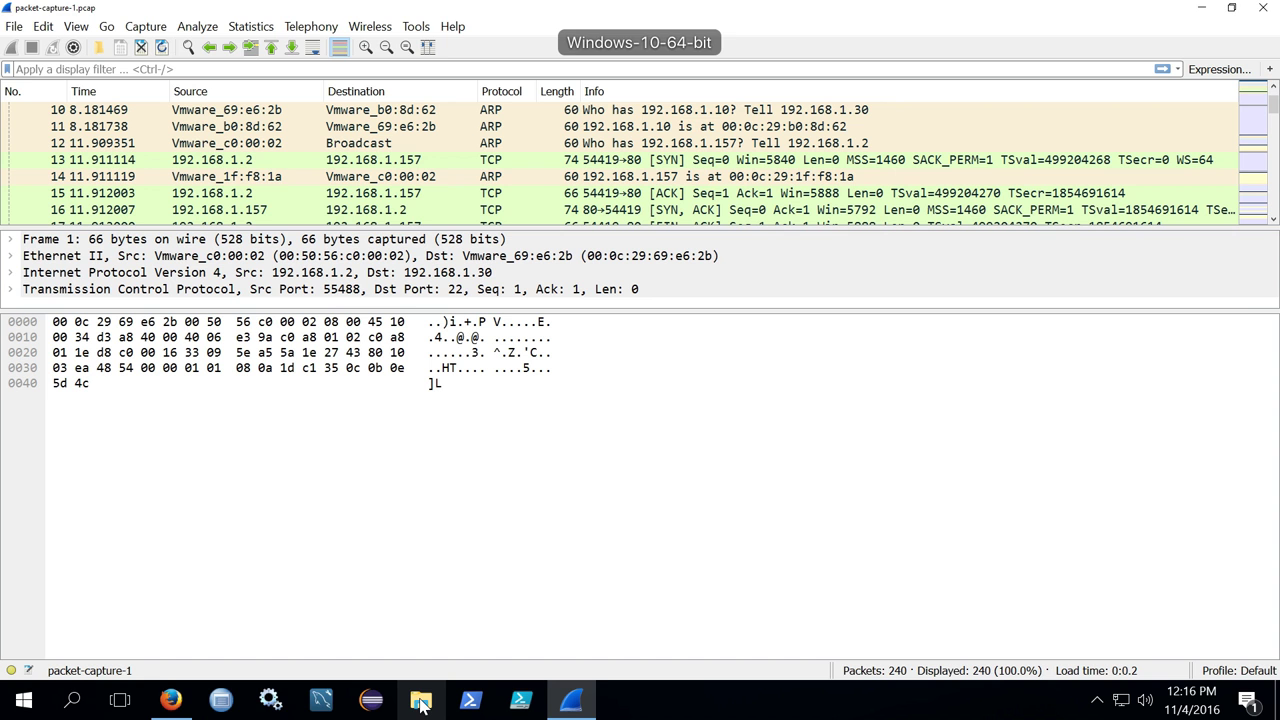
pyautogui.click(420, 704)
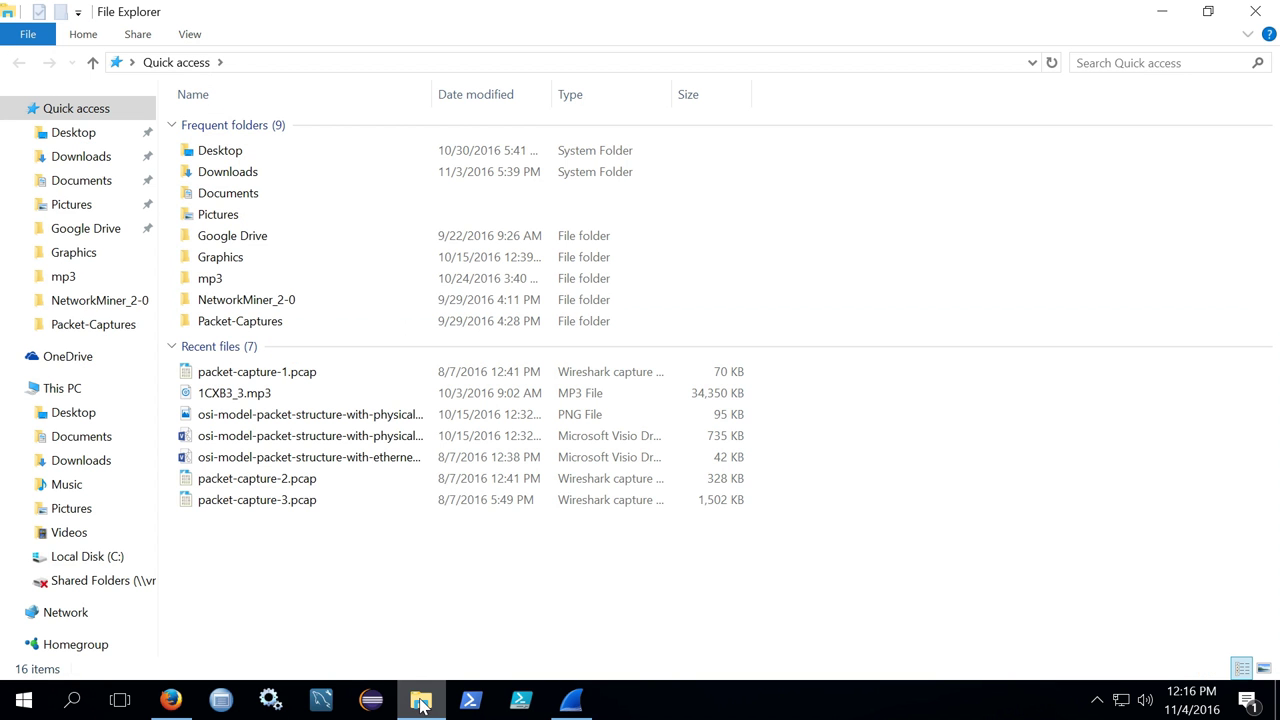
pyautogui.click(104, 165)
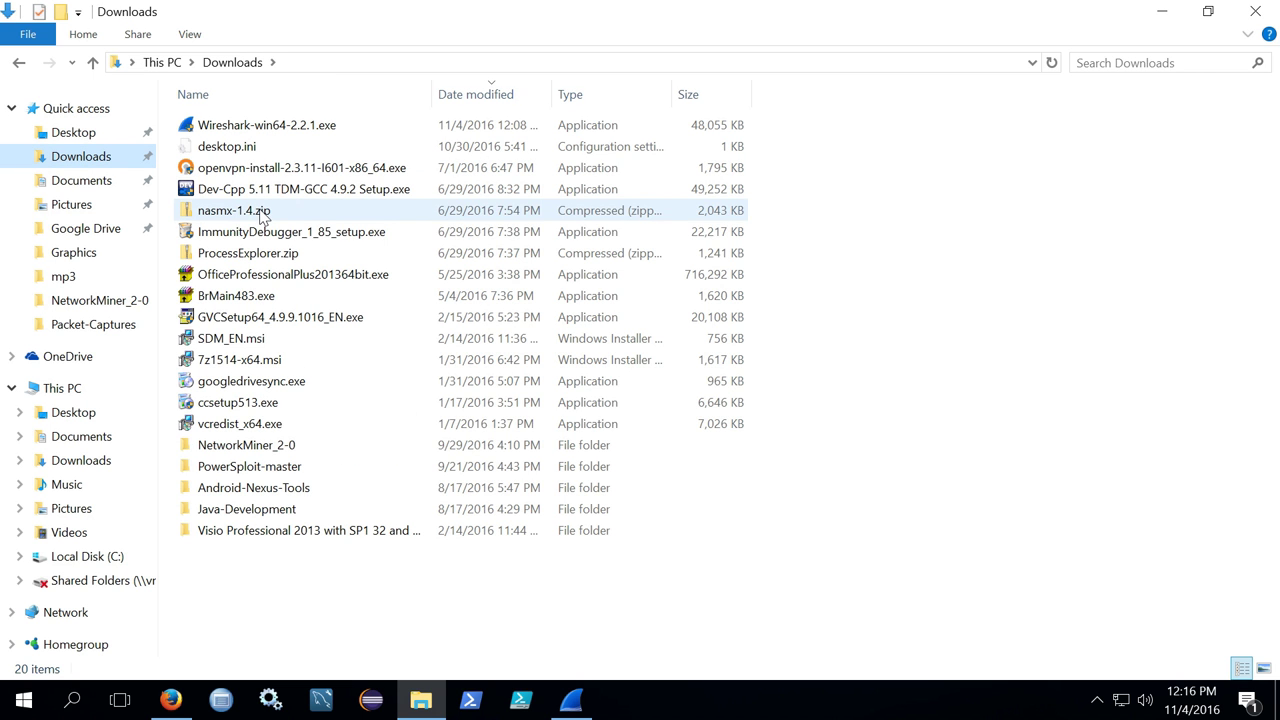
pyautogui.click(314, 444)
pyautogui.doubleClick(300, 446)
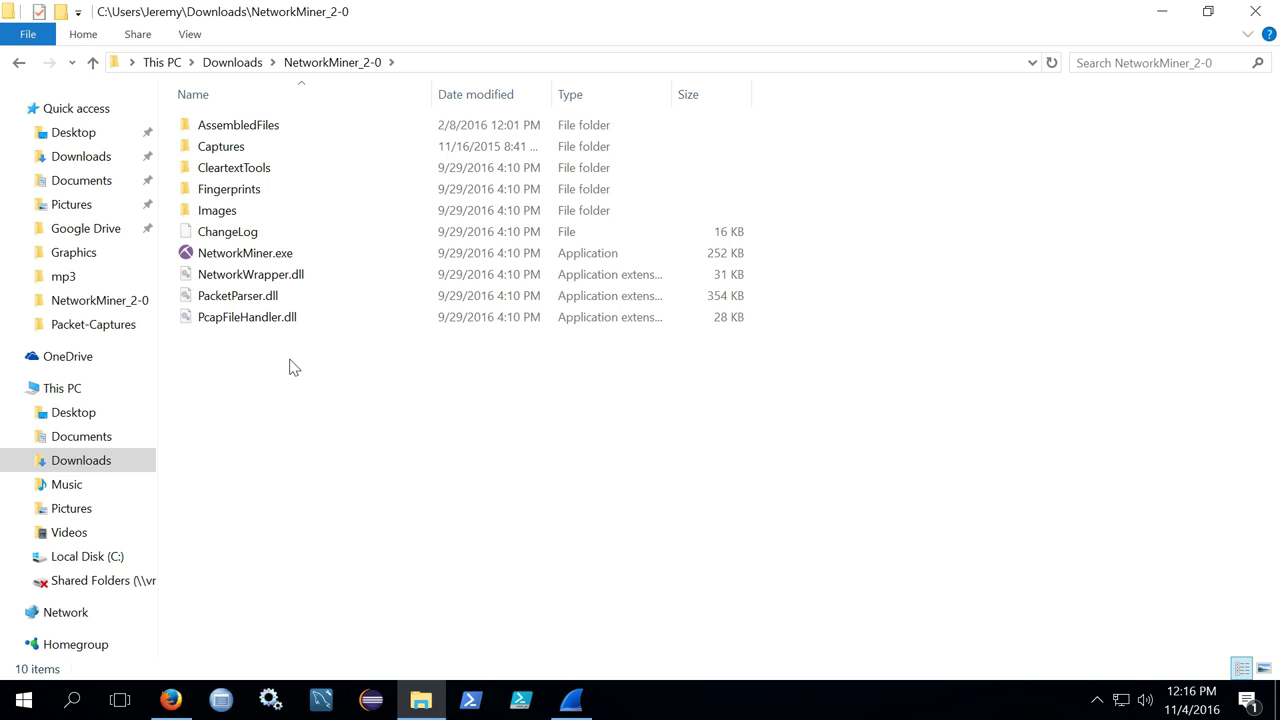
# Step: Create a new folder named NetworkMiner2 in C:\Program Files
pyautogui.click(112, 557)
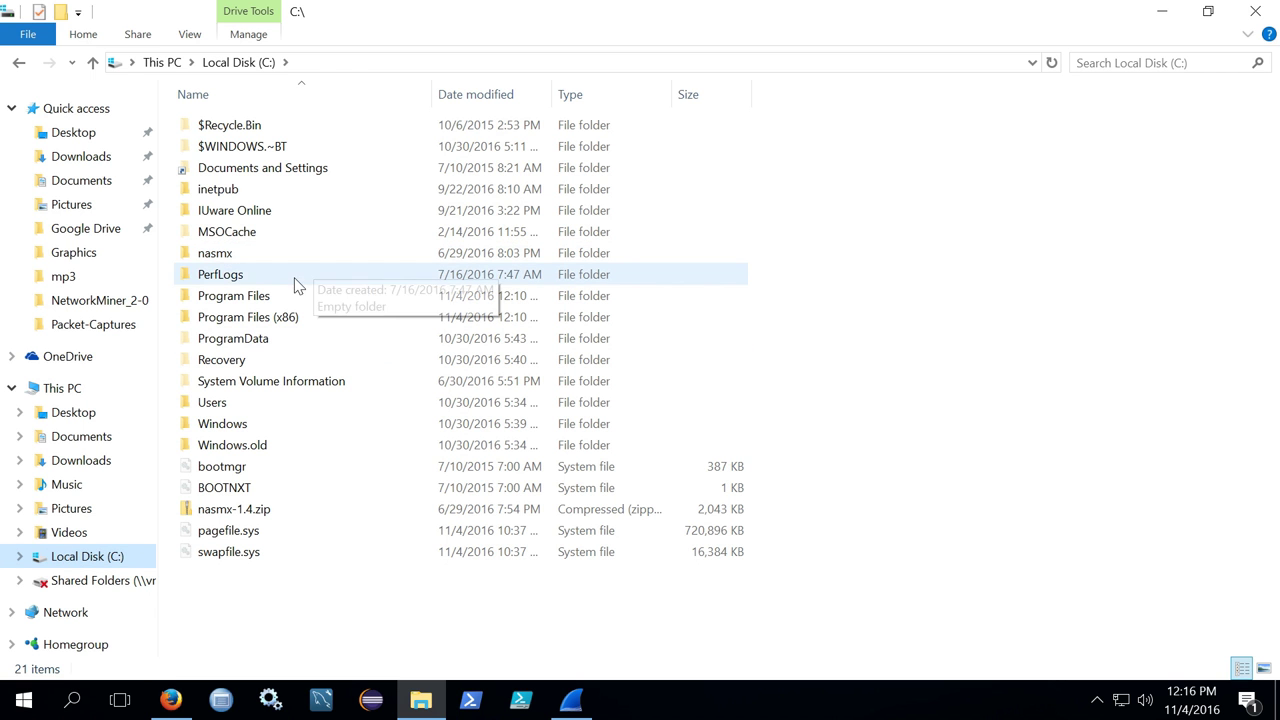
pyautogui.doubleClick(274, 296)
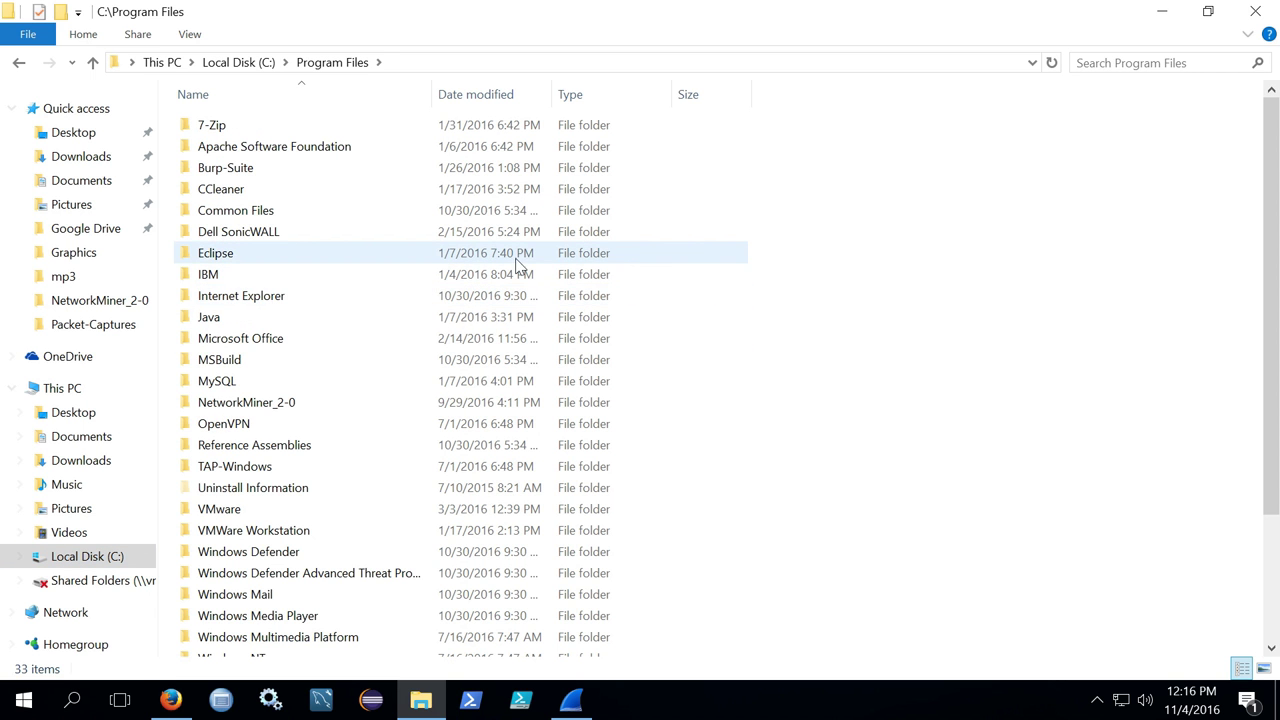
pyautogui.rightClick(855, 272)
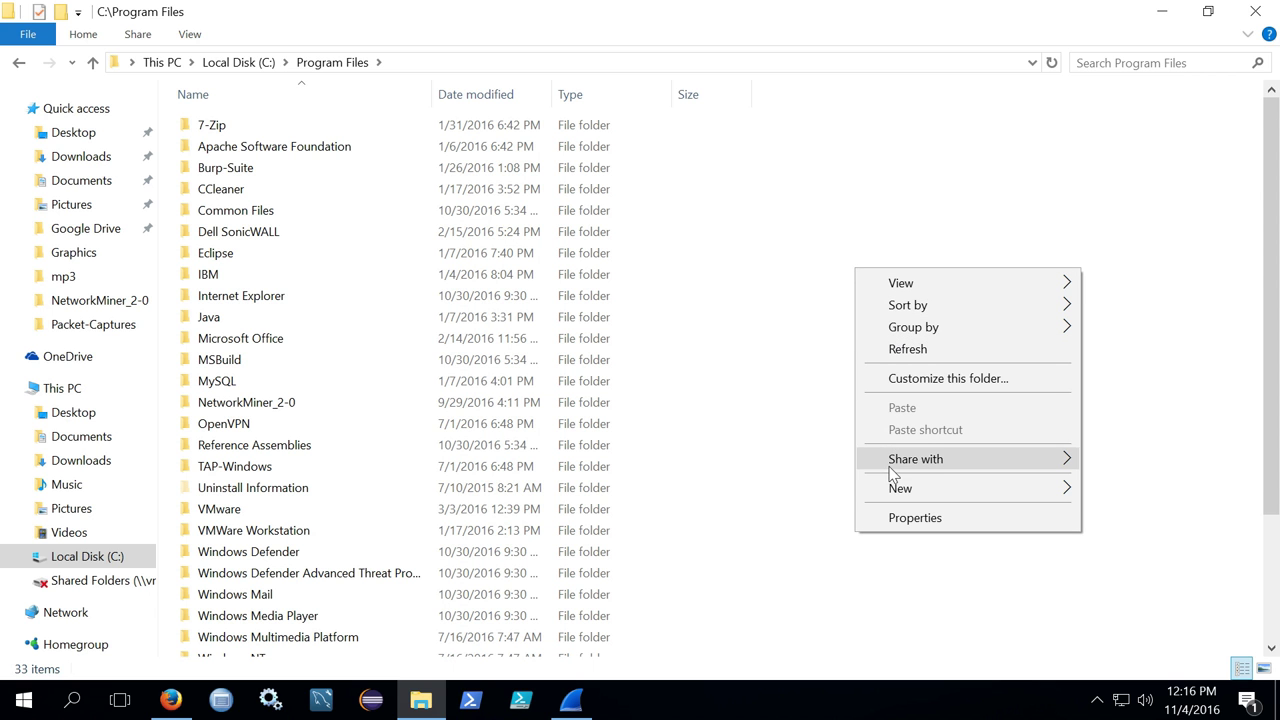
pyautogui.moveTo(894, 487)
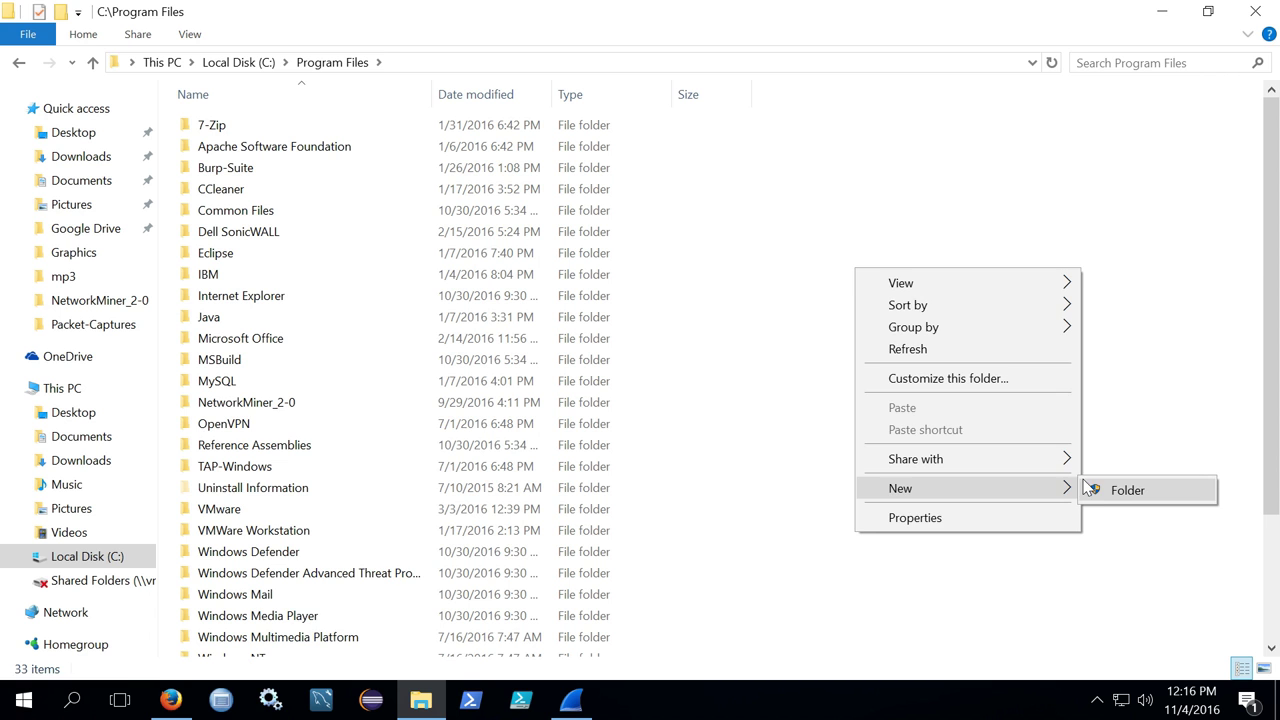
pyautogui.click(1113, 494)
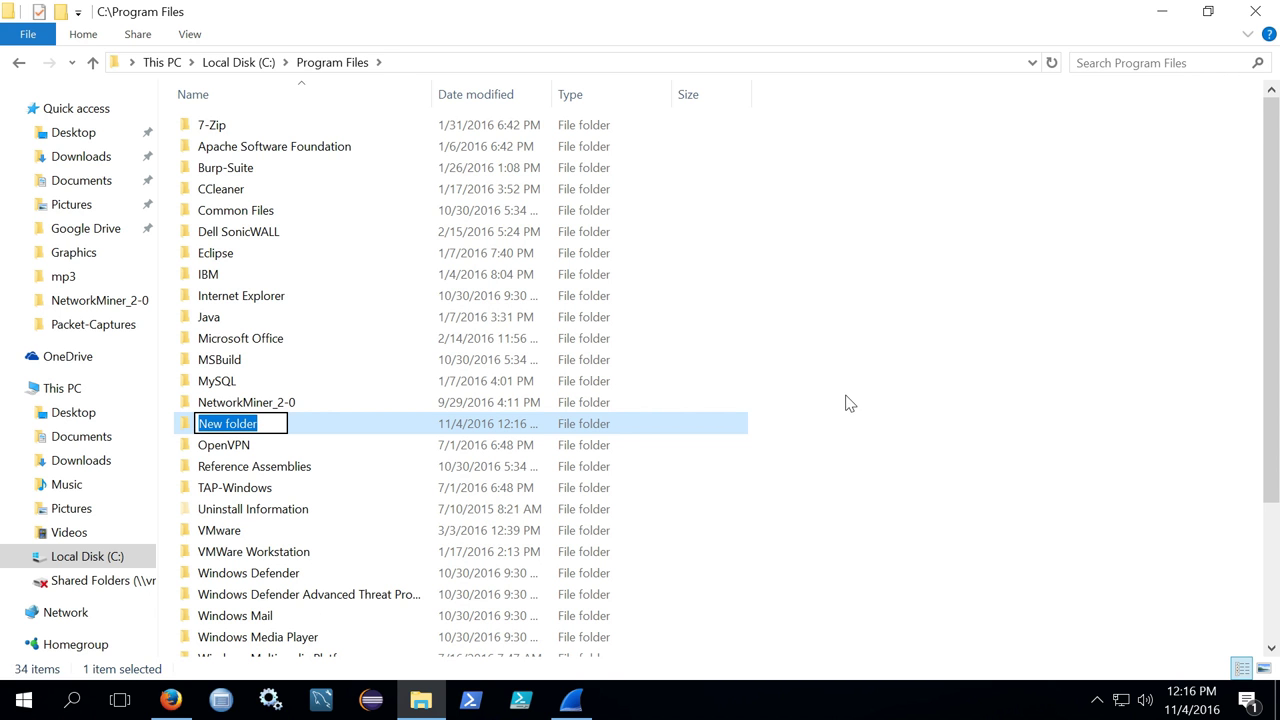
pyautogui.write('Net')
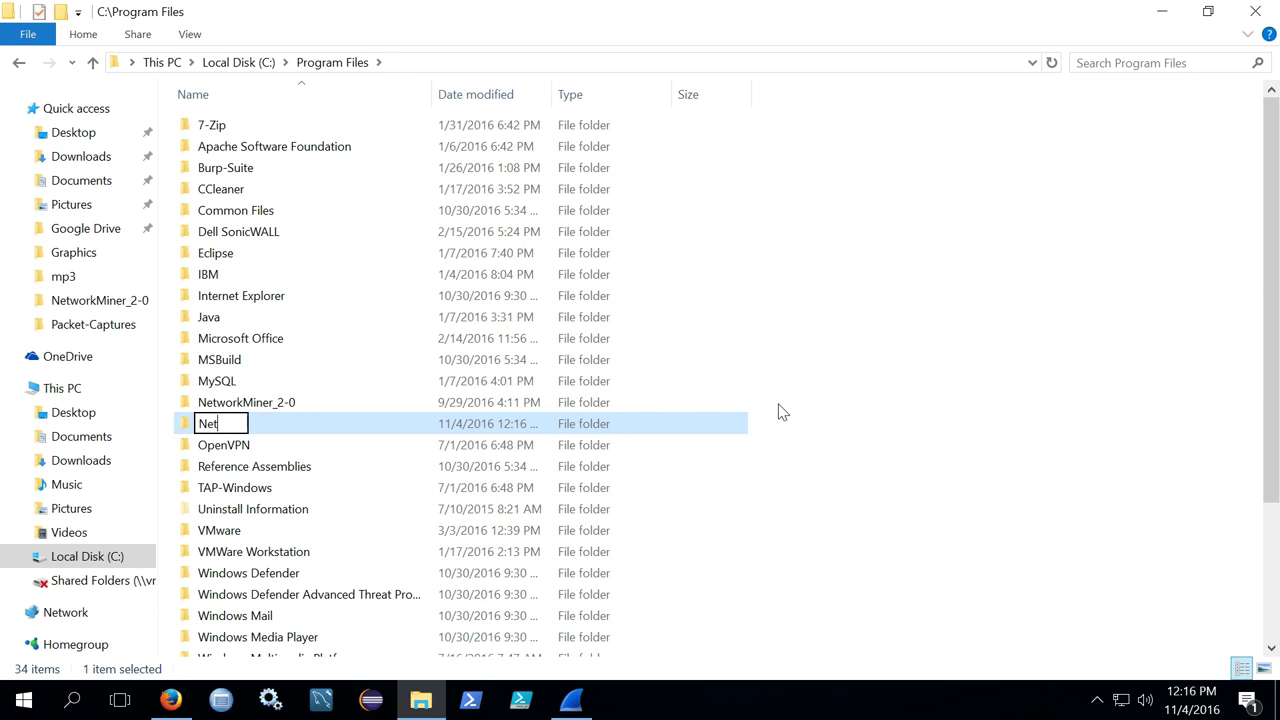
pyautogui.write('workMiner')
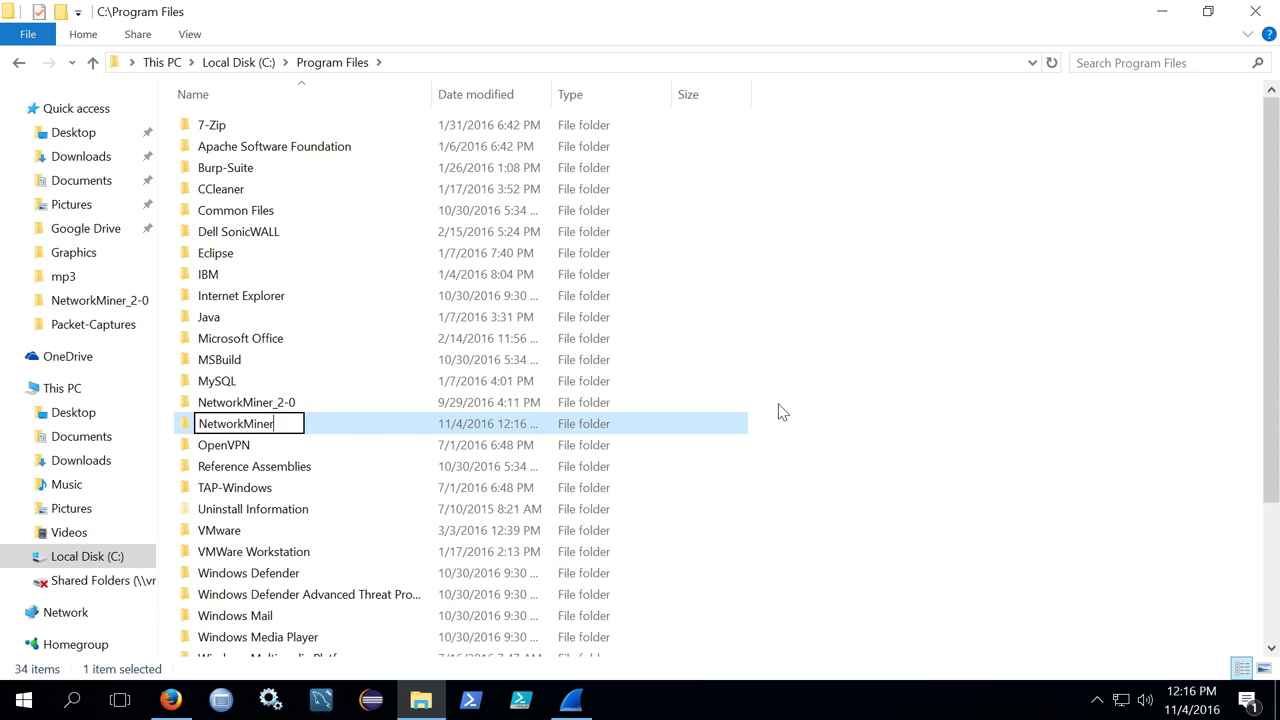
pyautogui.write('2')
pyautogui.press('Return')
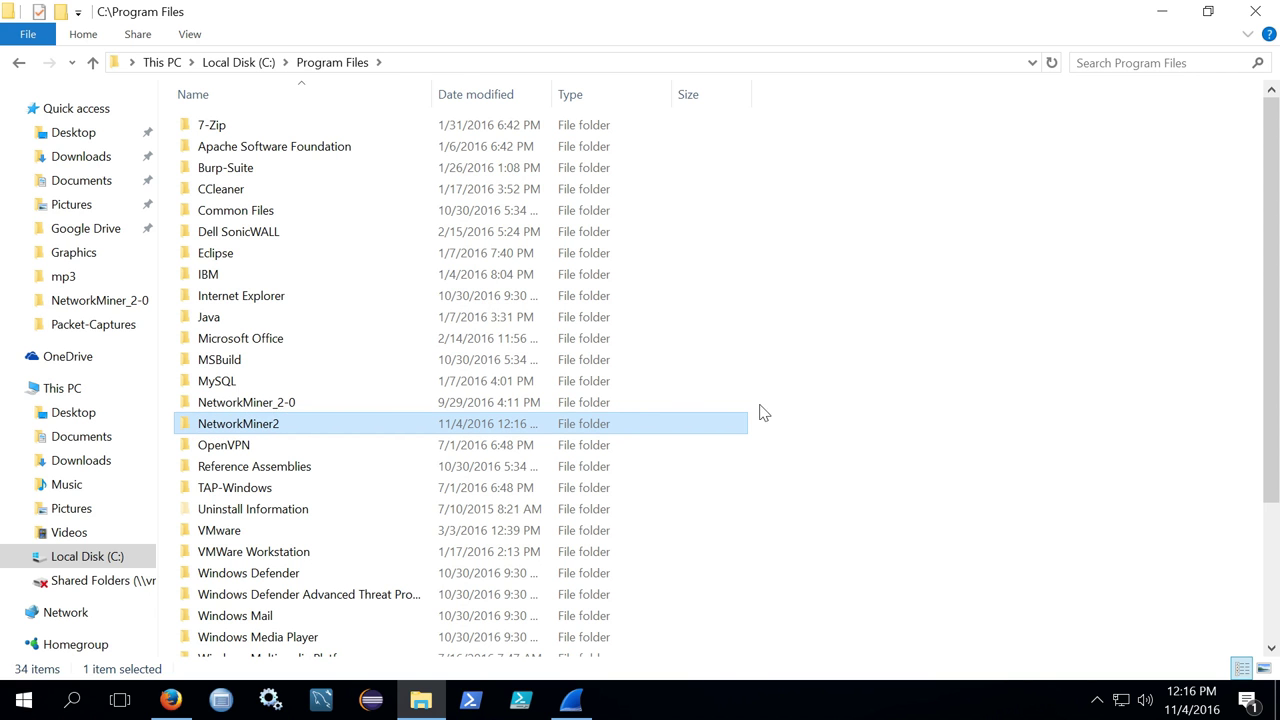
# Step: Copy everything in the Downloads folder NetworkMiner_2-0 into C:\Program Files\NetworkMiner2, granting administrator permission for all items
pyautogui.doubleClick(280, 428)
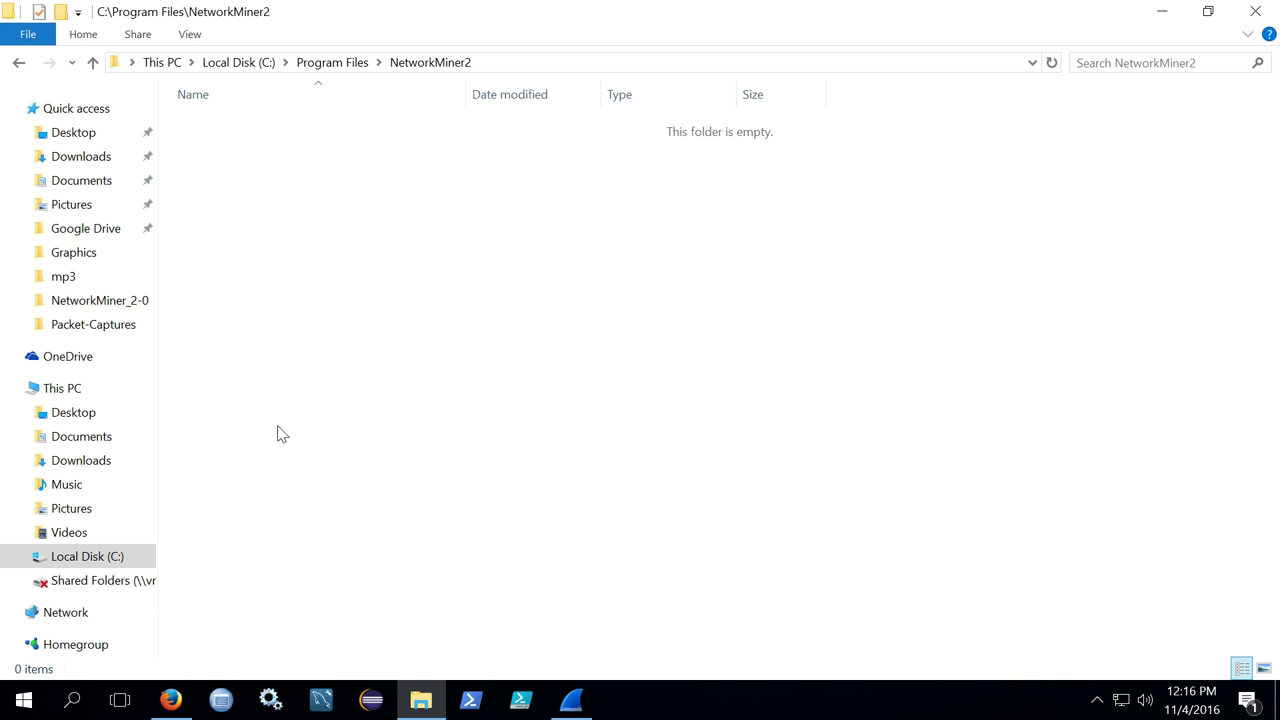
pyautogui.click(104, 160)
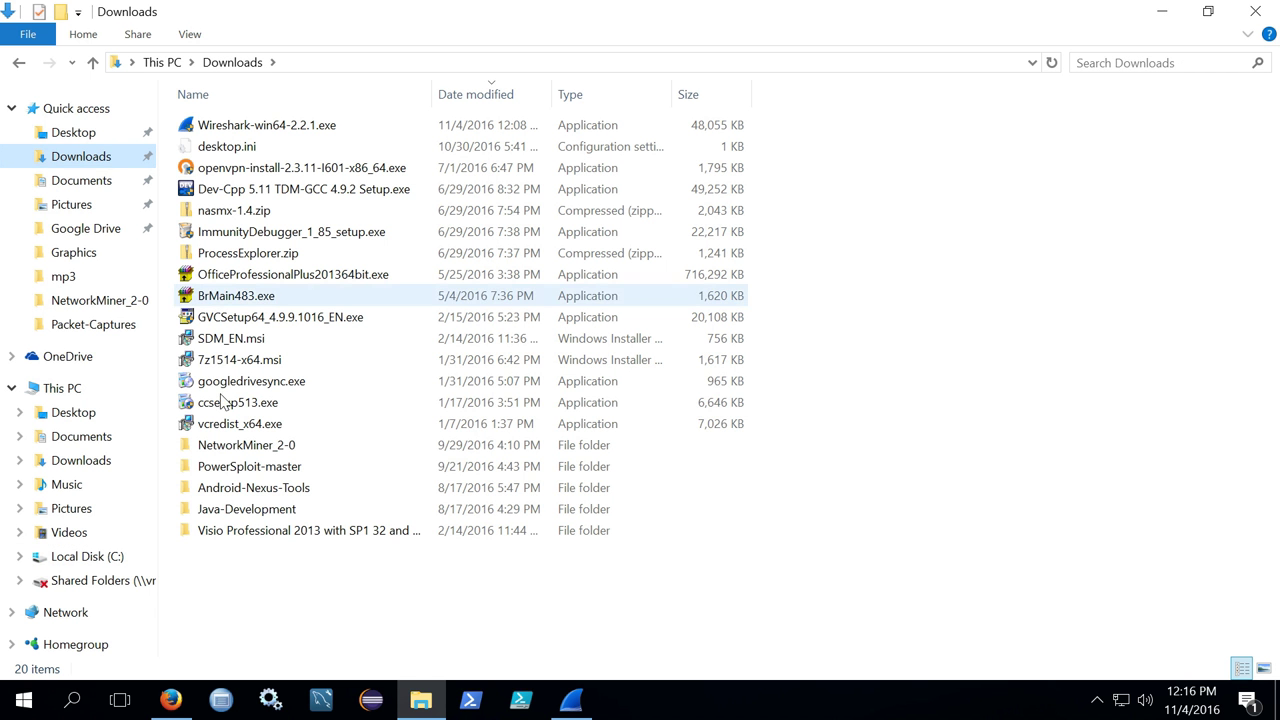
pyautogui.doubleClick(225, 449)
pyautogui.hotkey('ctrl', 'a')
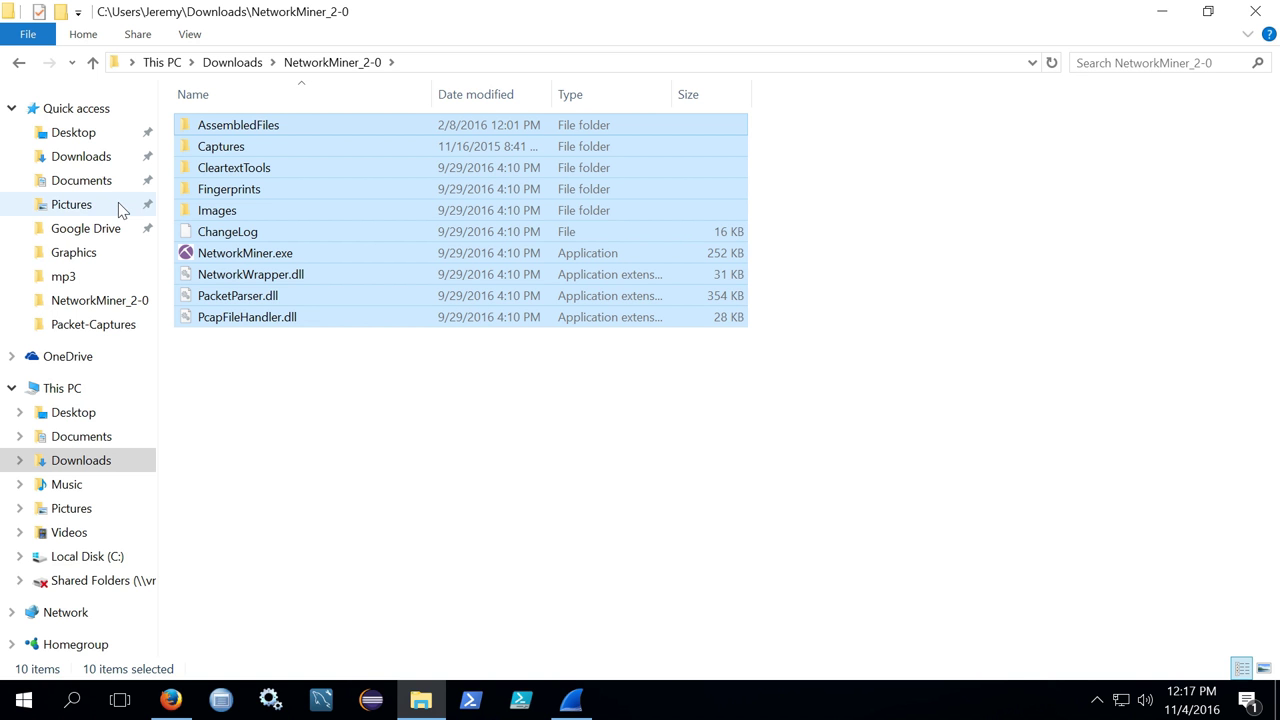
pyautogui.click(17, 64)
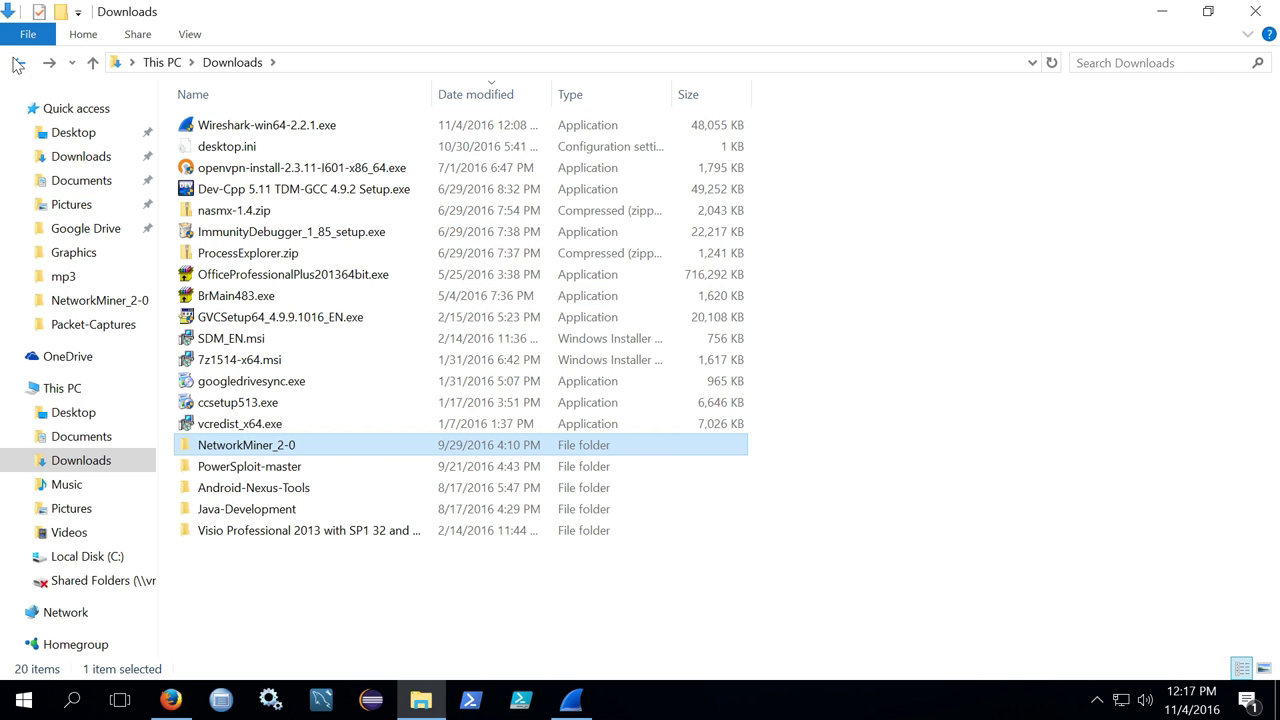
pyautogui.click(20, 64)
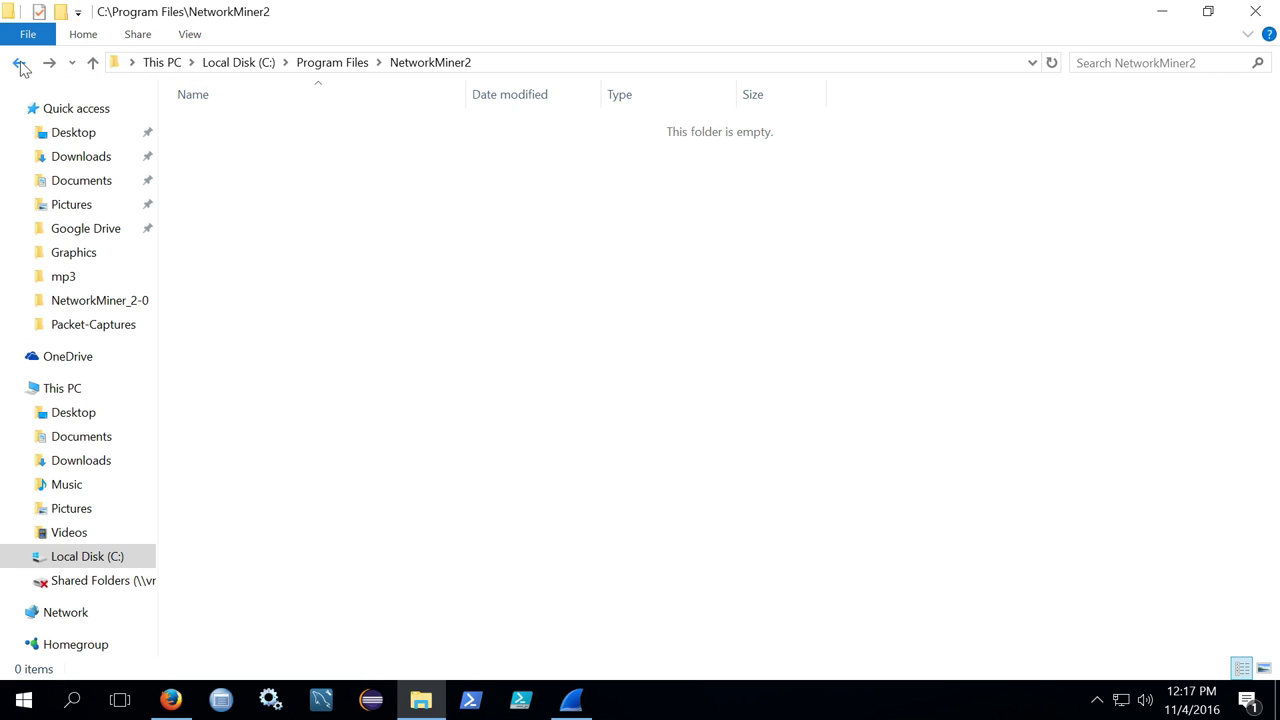
pyautogui.rightClick(374, 234)
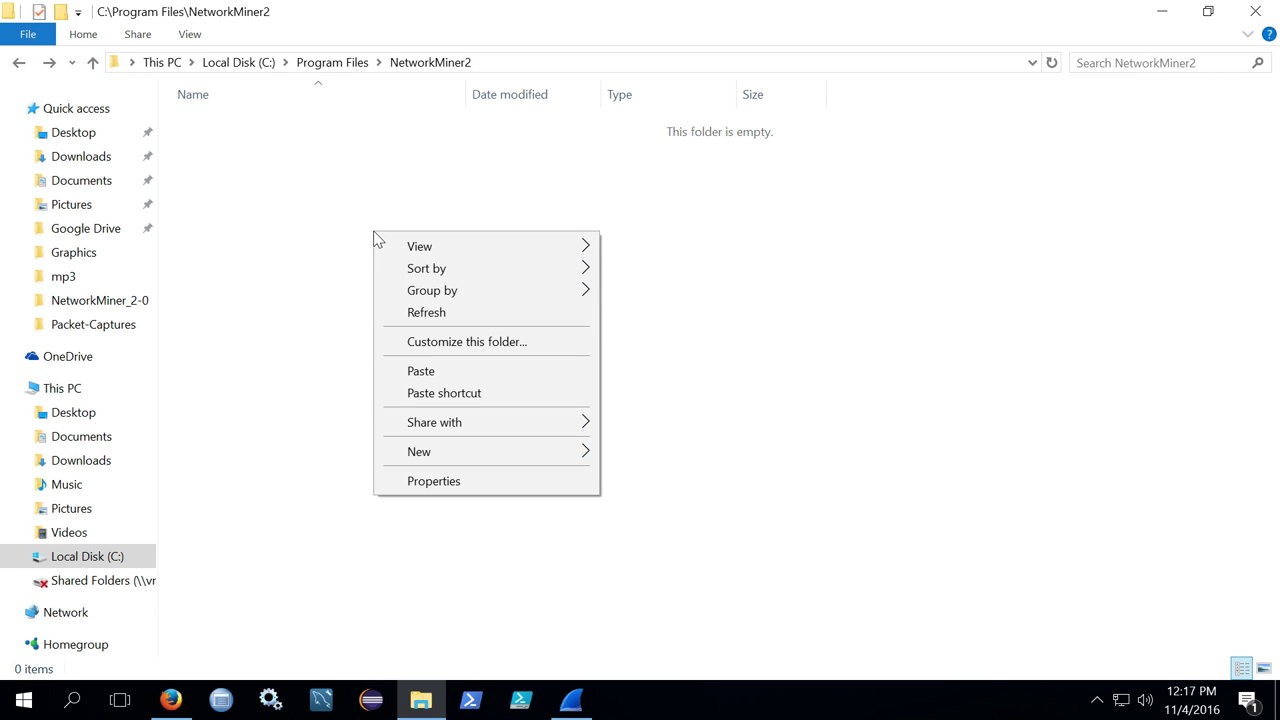
pyautogui.click(439, 373)
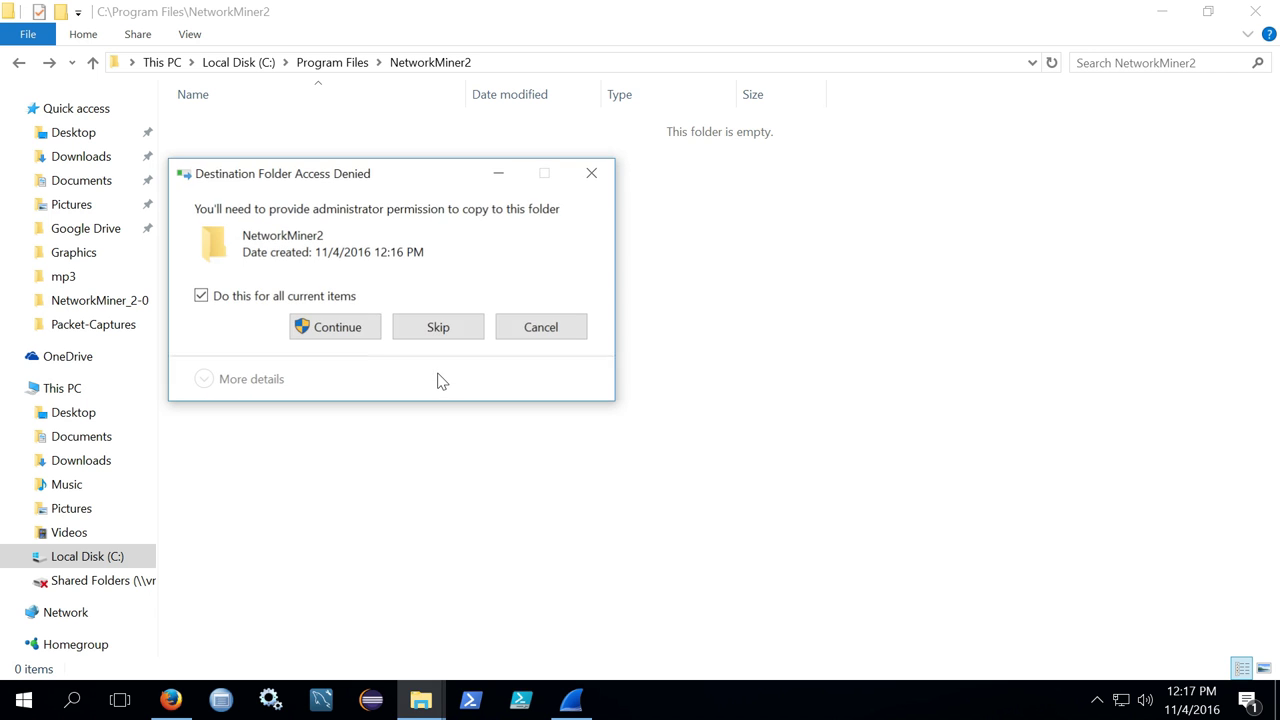
pyautogui.click(362, 331)
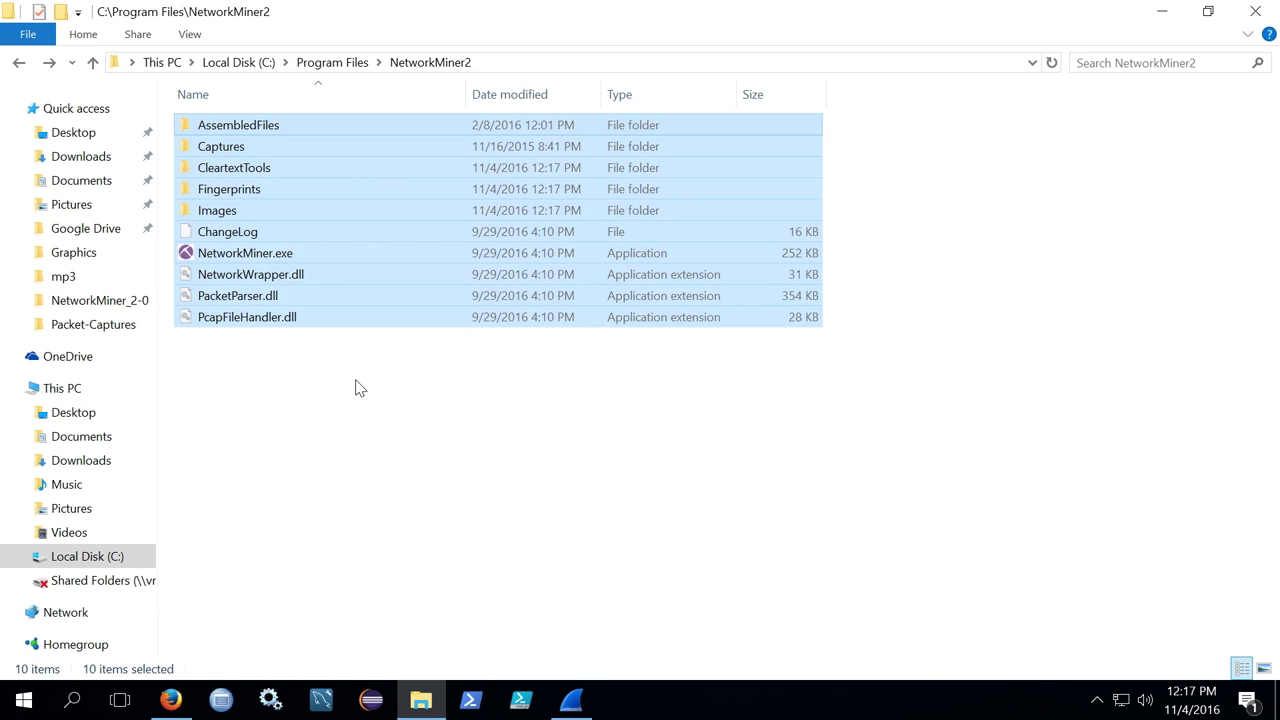
pyautogui.click(360, 387)
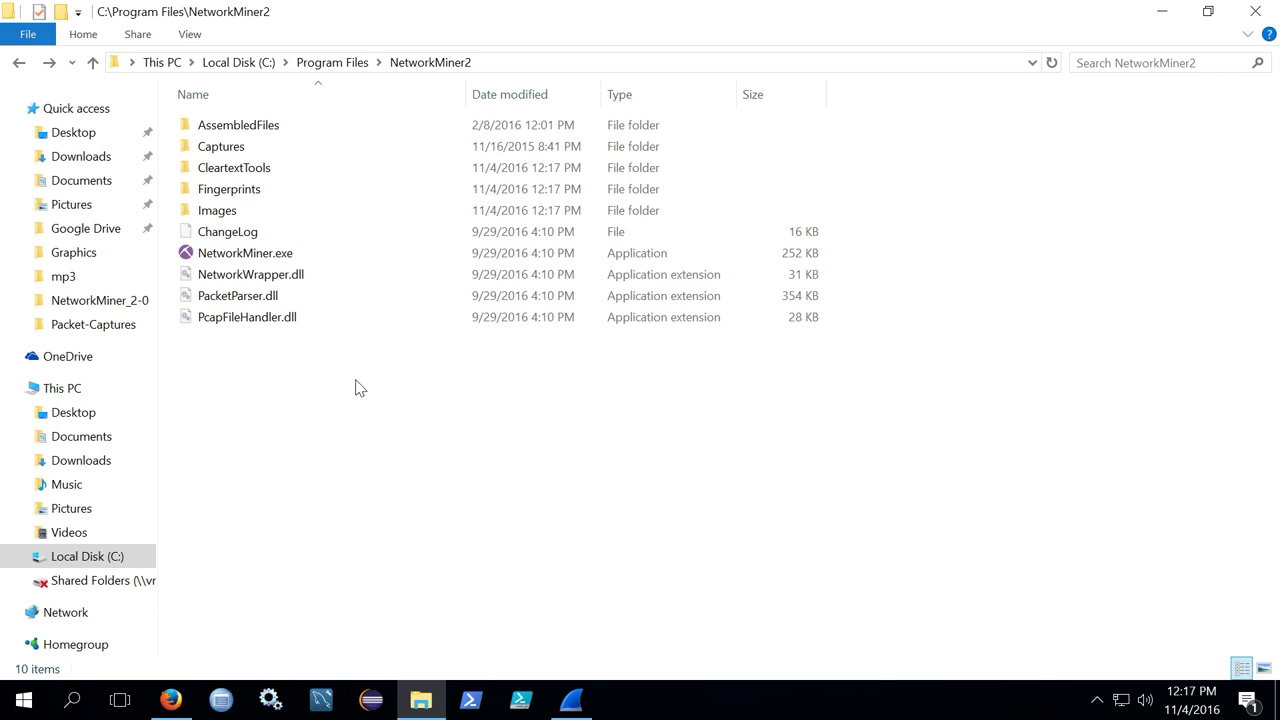
# Step: Try to run NetworkMiner.exe from the NetworkMiner2 folder, allowing it past the security warning
pyautogui.moveTo(279, 266)
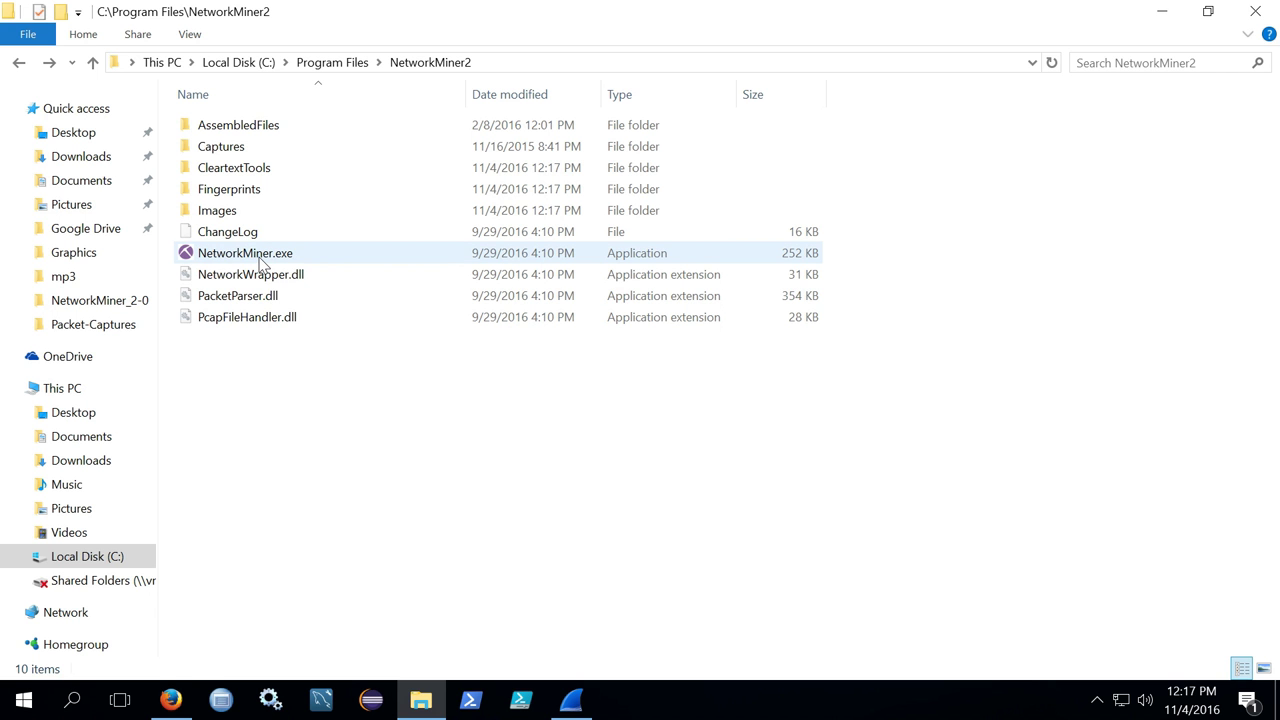
pyautogui.doubleClick(260, 259)
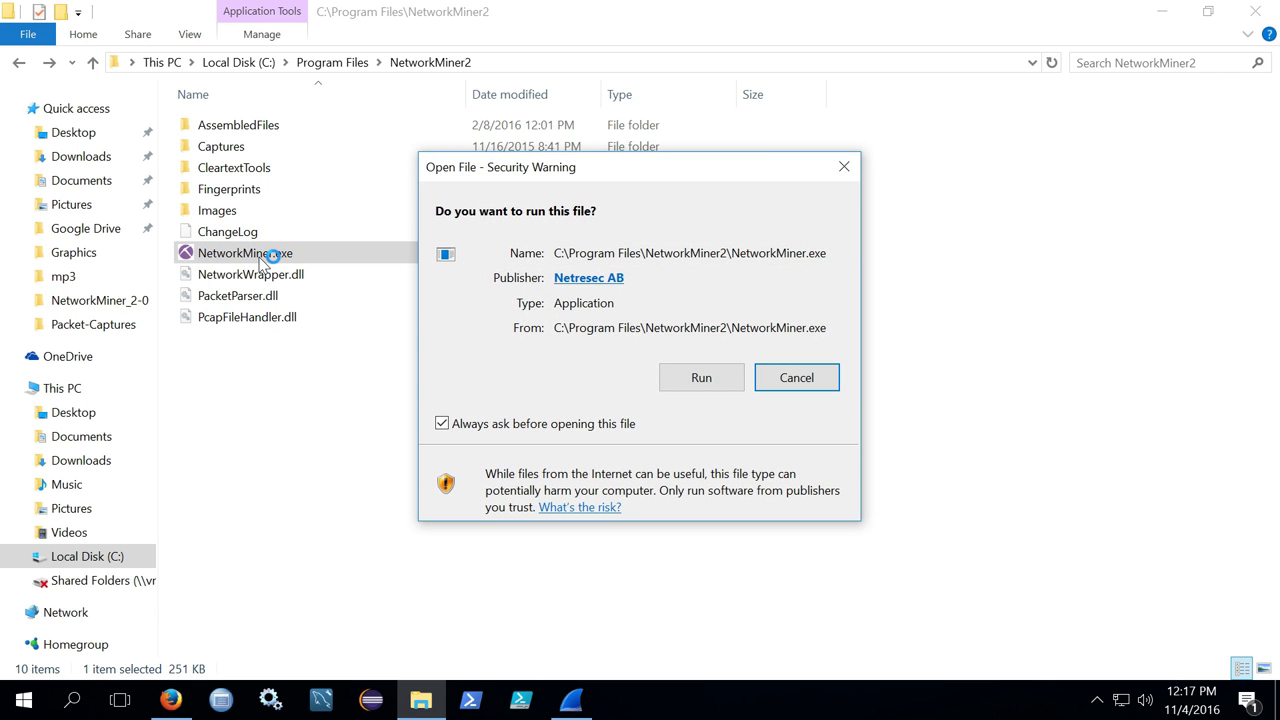
pyautogui.click(701, 379)
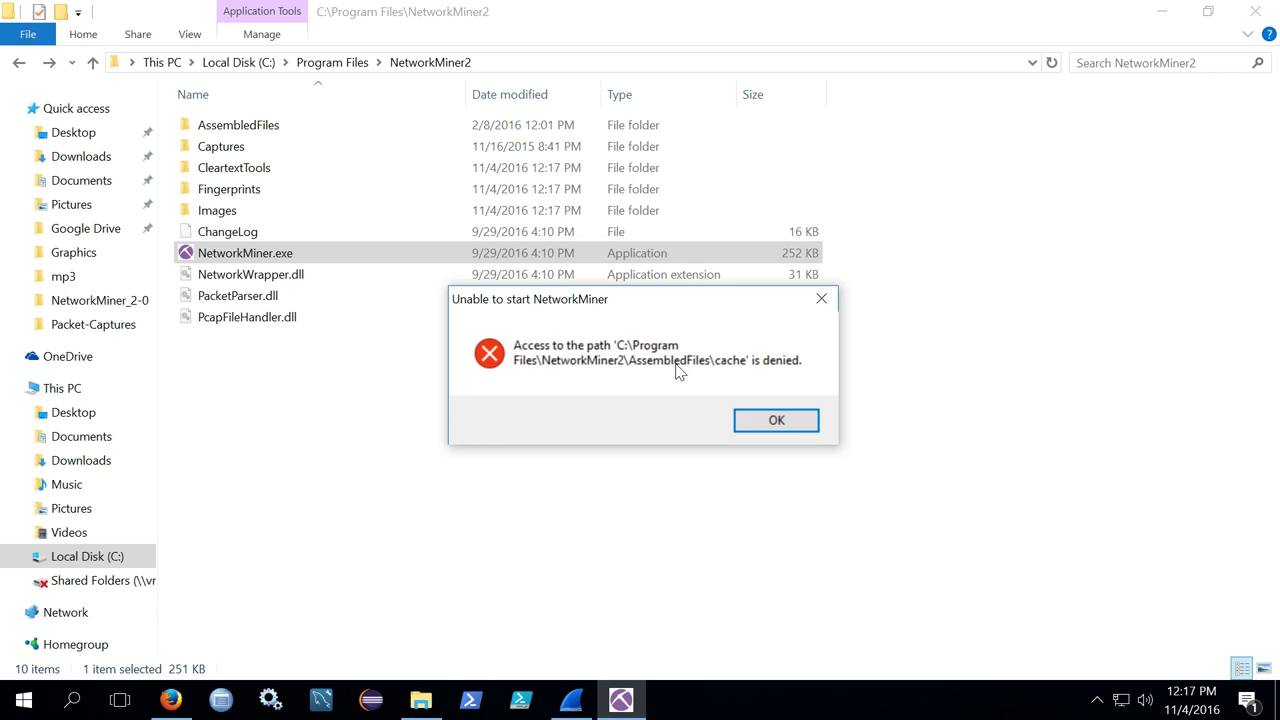
pyautogui.click(775, 422)
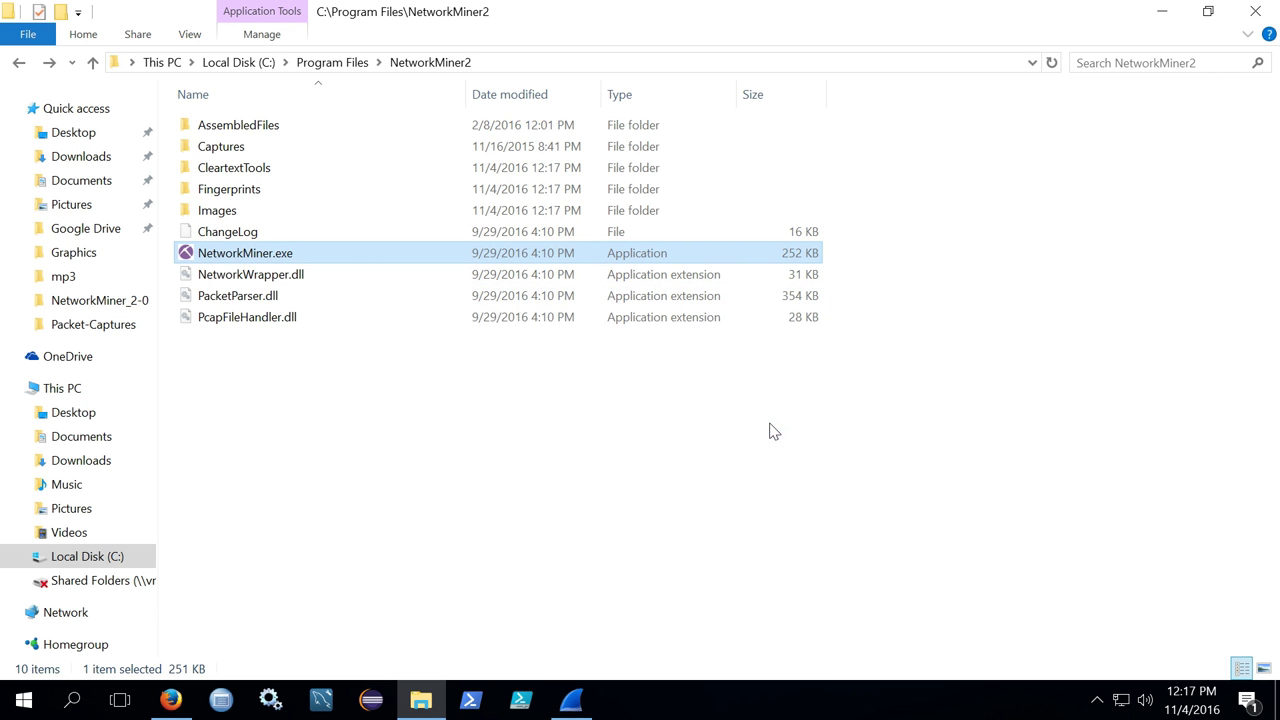
# Step: Check the contents of the AssembledFiles folder inside NetworkMiner2, and return to C:\Program Files
pyautogui.doubleClick(260, 132)
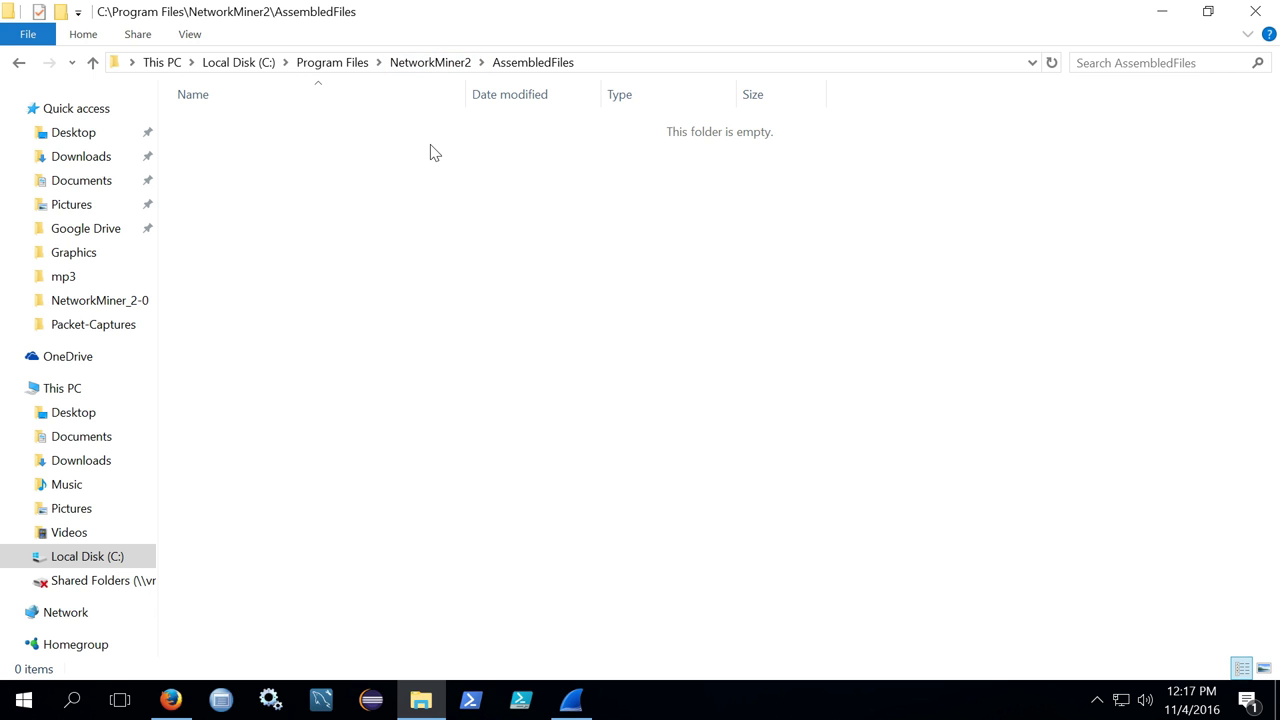
pyautogui.click(426, 62)
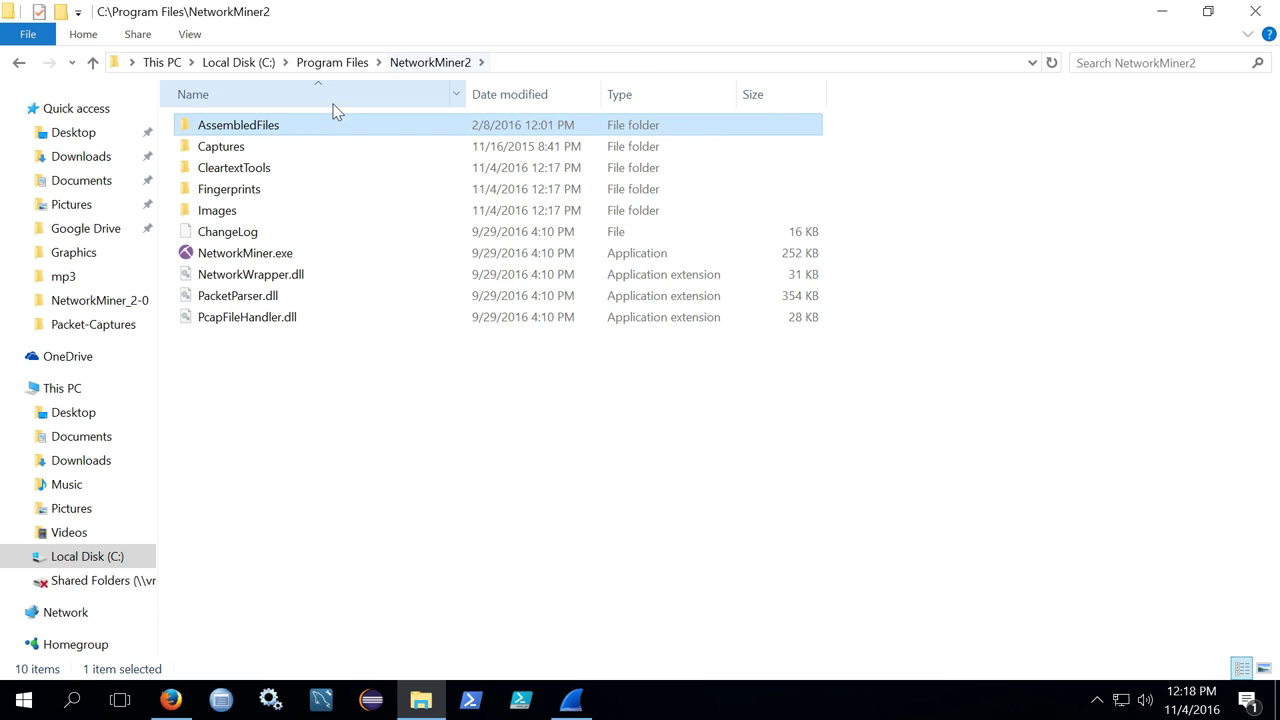
pyautogui.click(340, 62)
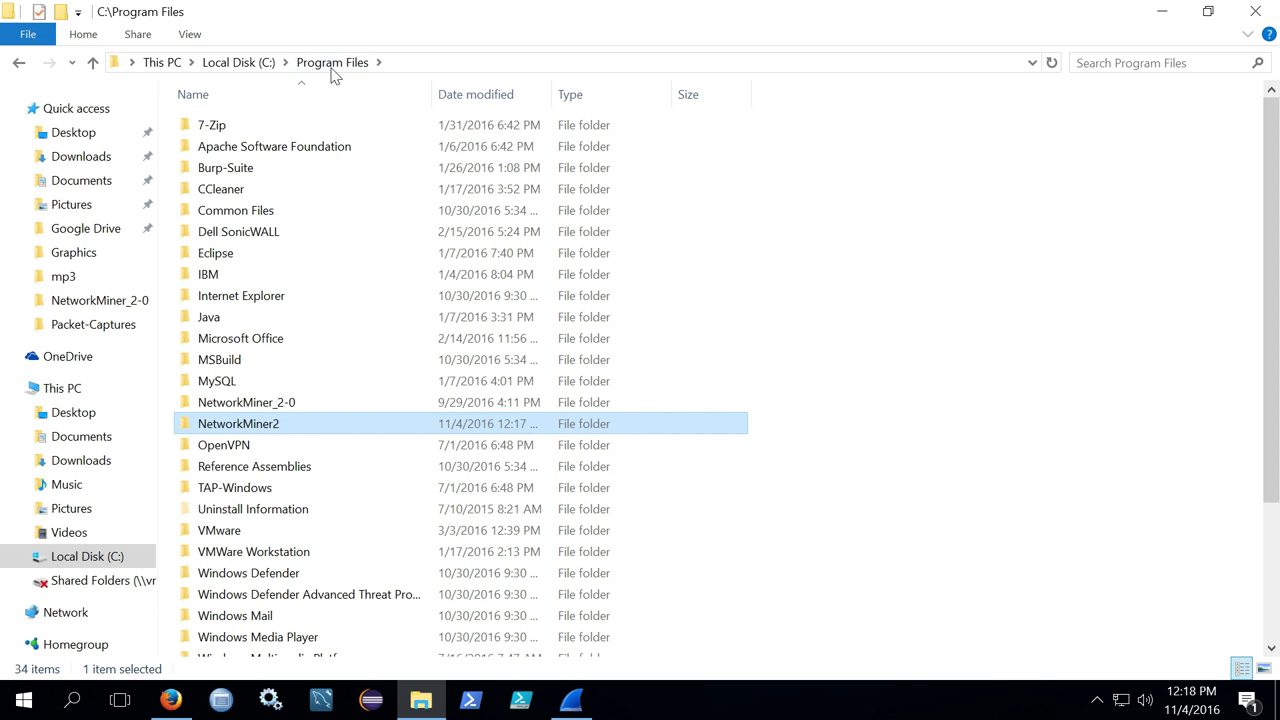
# Step: Clear the Read-only attribute in the NetworkMiner2 folder's properties, and view its advanced attributes without changing them
pyautogui.rightClick(258, 437)
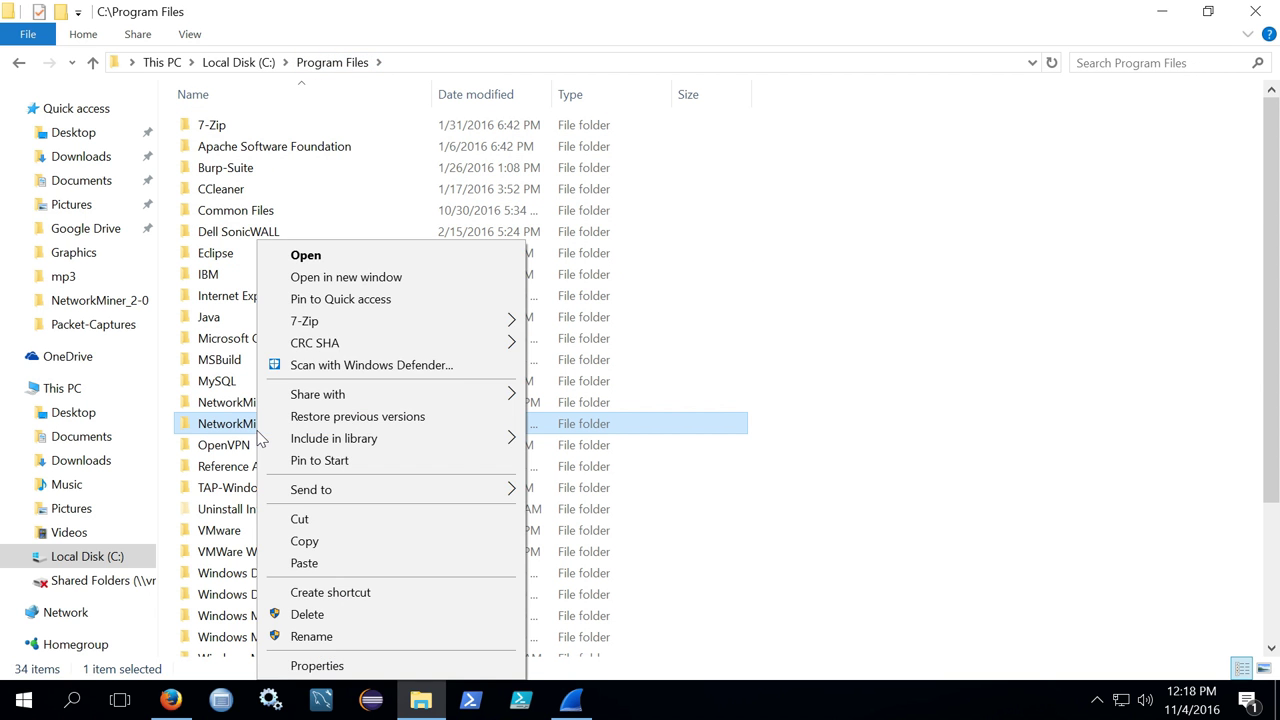
pyautogui.click(355, 666)
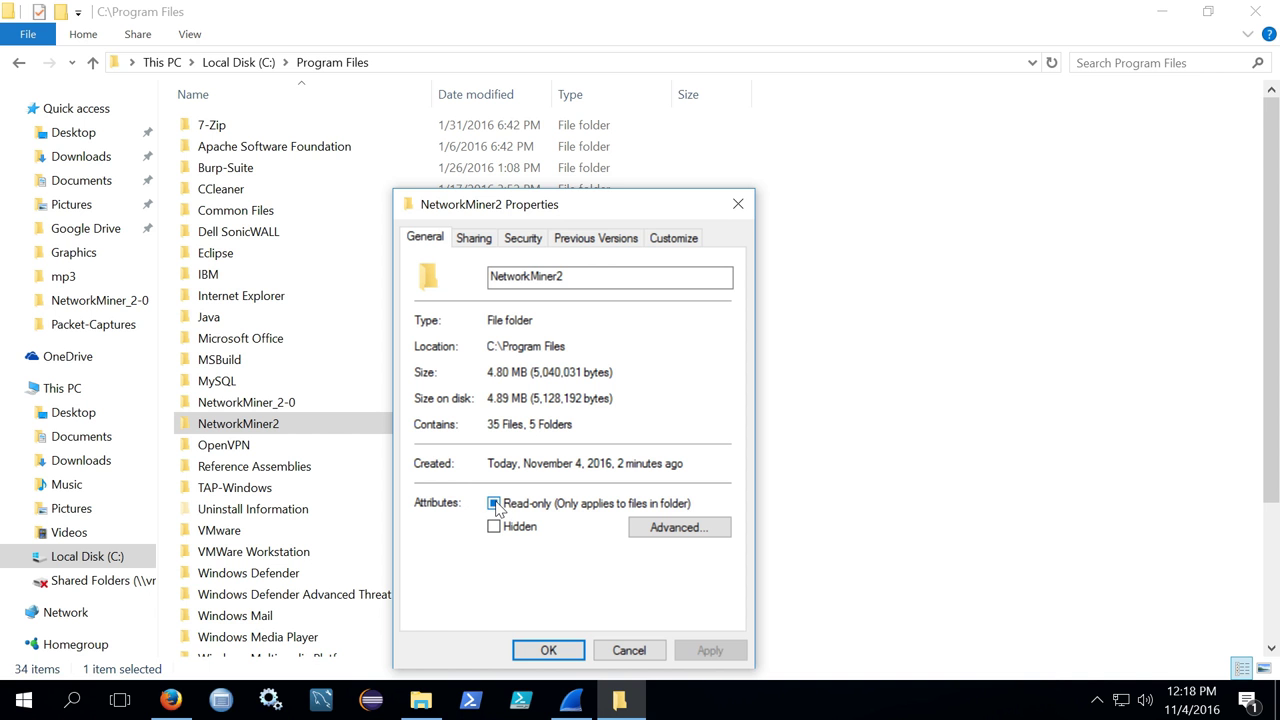
pyautogui.click(494, 504)
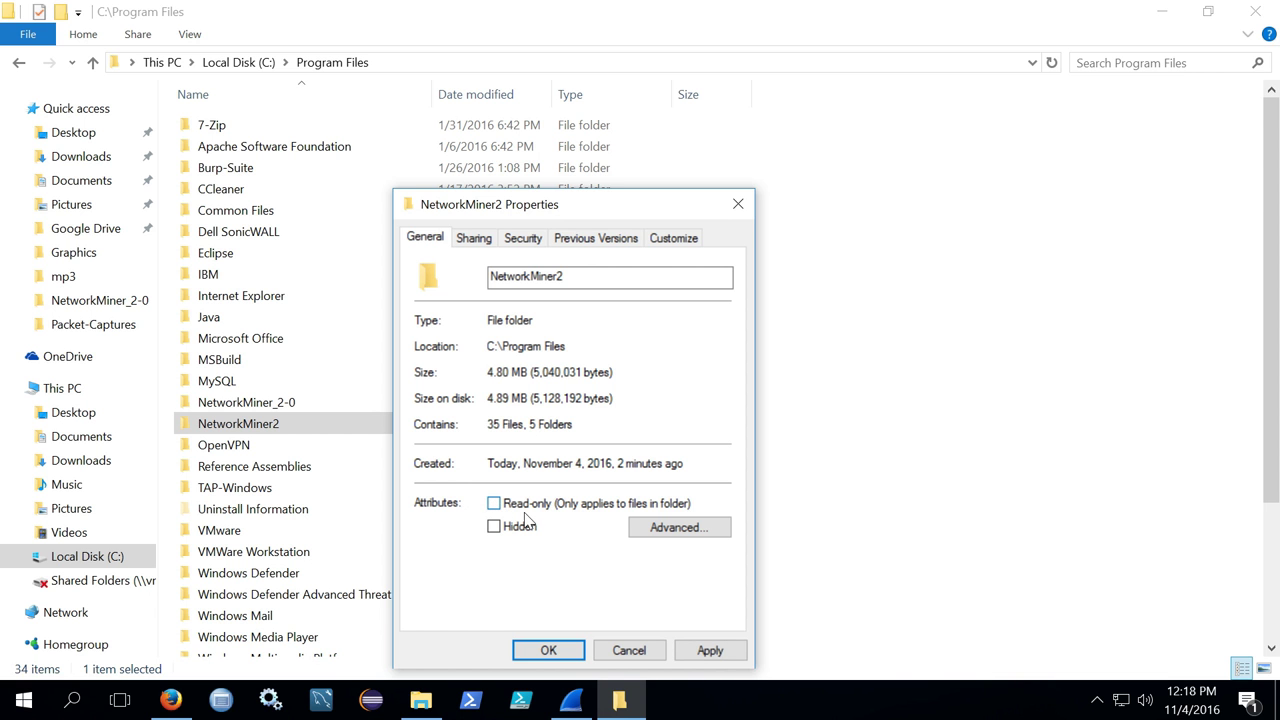
pyautogui.click(648, 528)
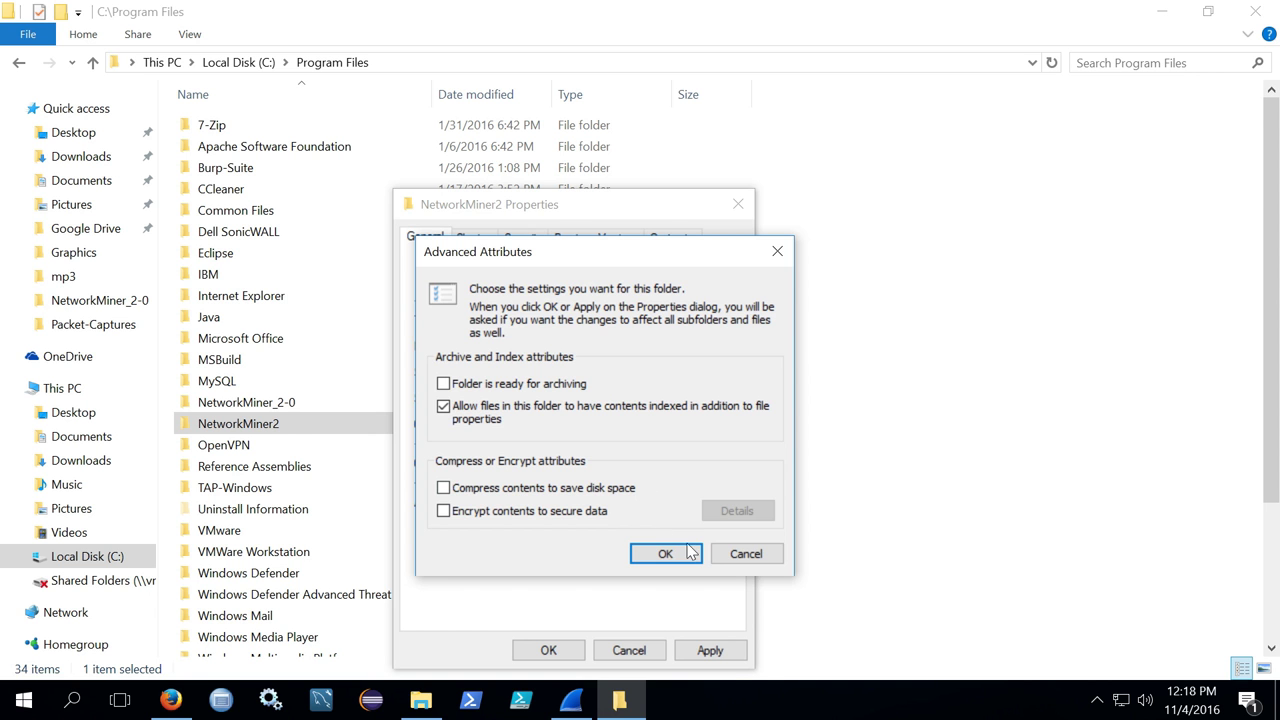
pyautogui.click(720, 553)
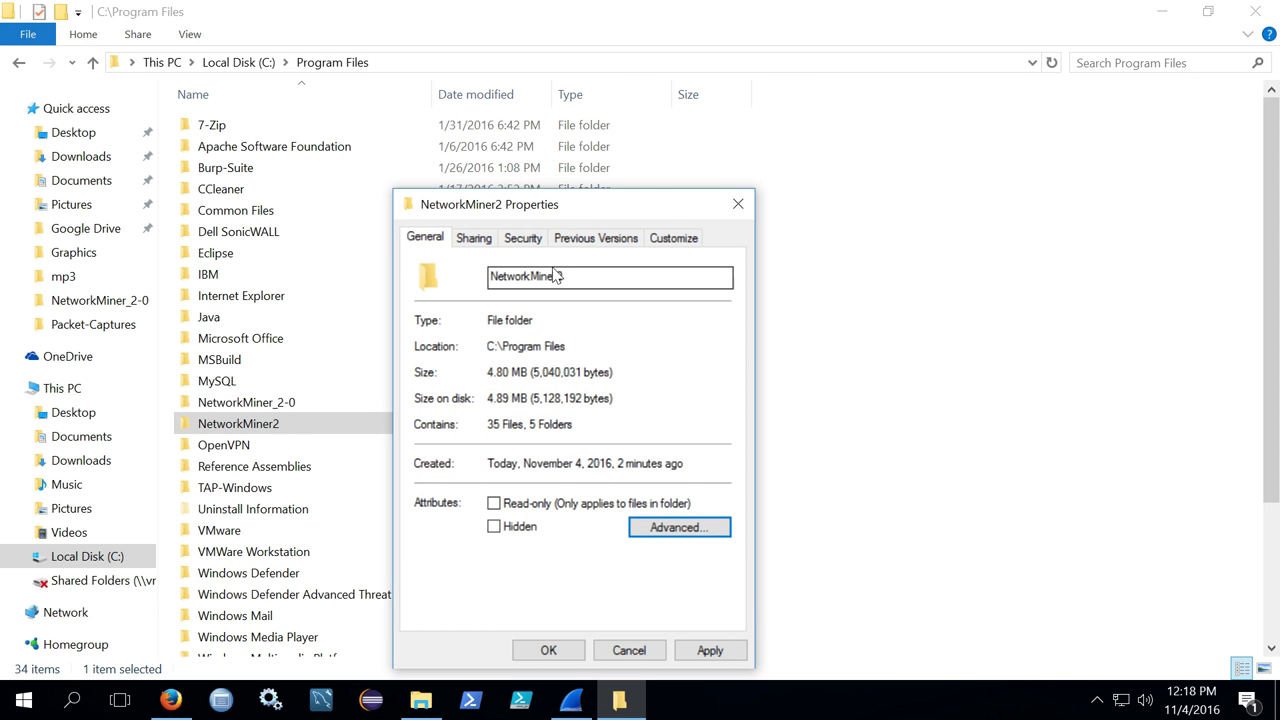
# Step: In the NetworkMiner2 folder's security permissions, allow Write for the Users group
pyautogui.click(535, 248)
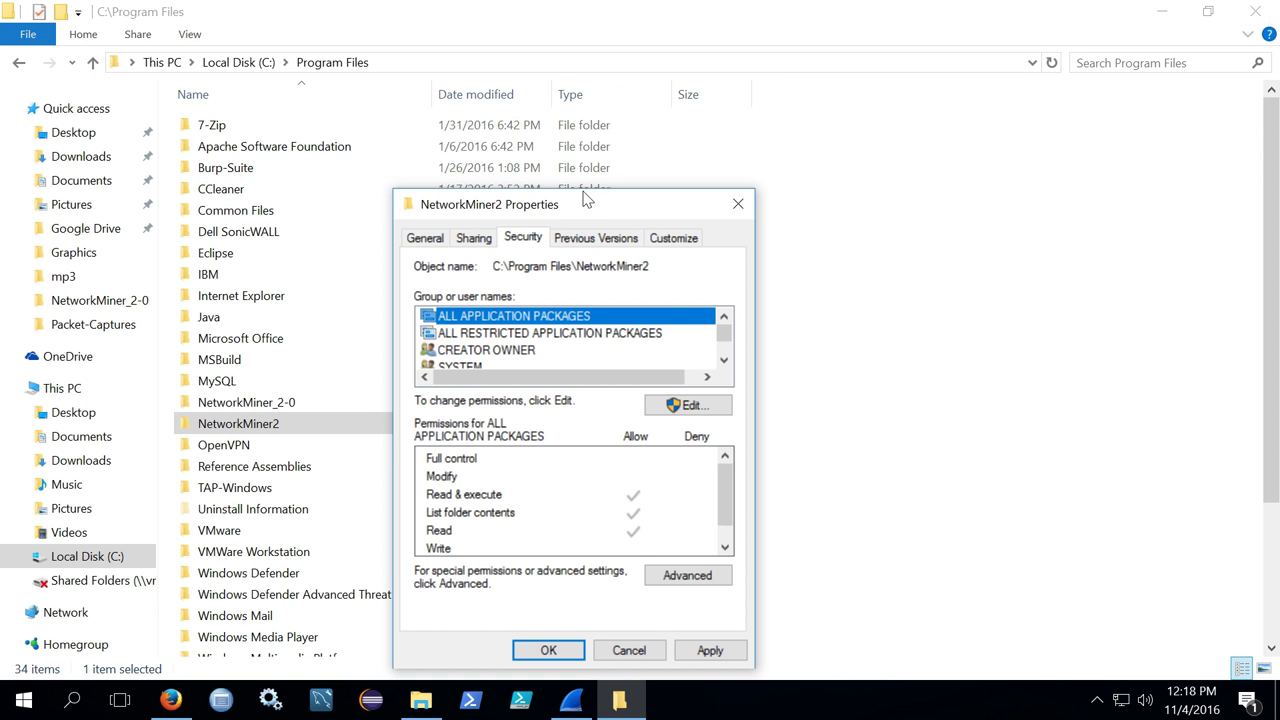
pyautogui.moveTo(587, 200); pyautogui.dragTo(592, 82)
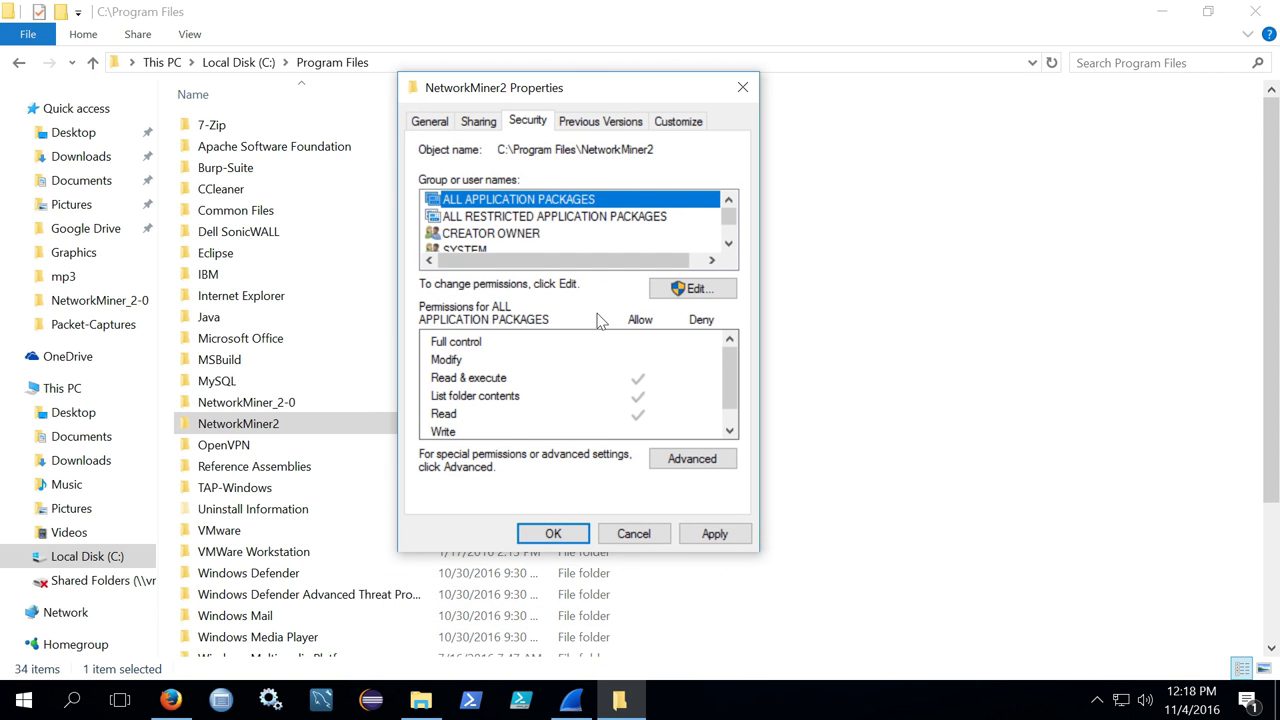
pyautogui.click(689, 295)
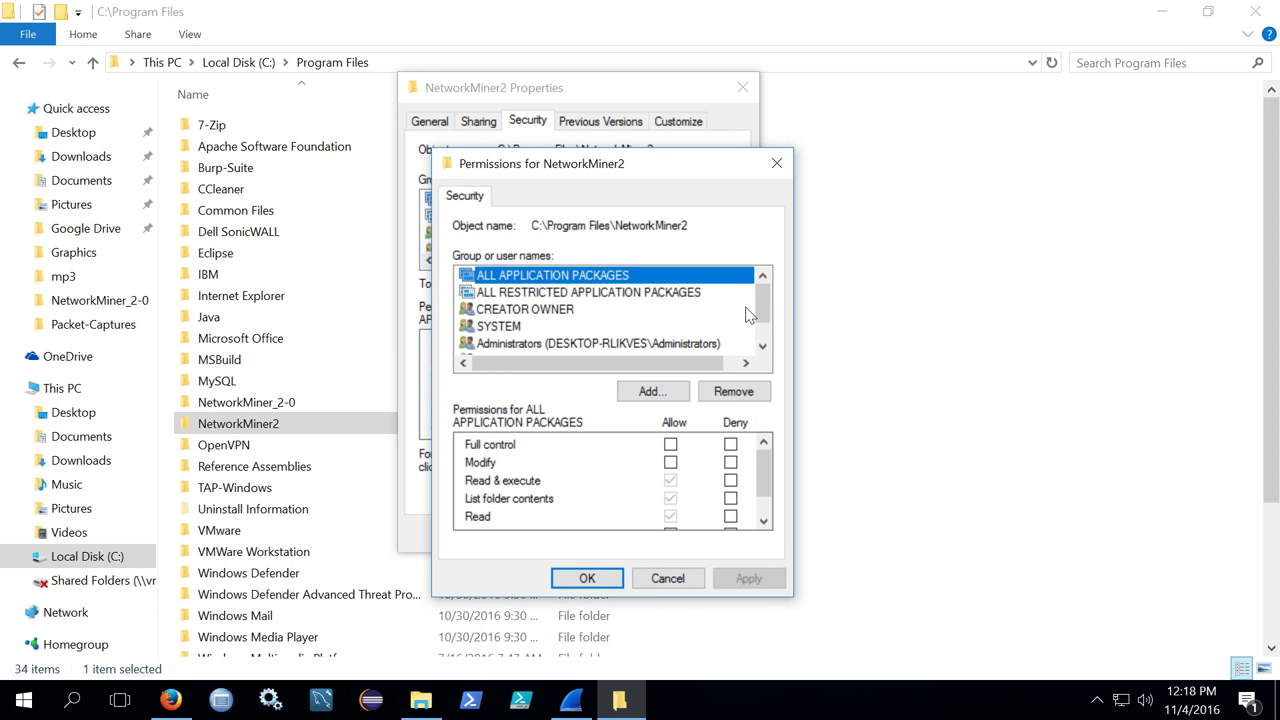
pyautogui.moveTo(758, 313); pyautogui.dragTo(625, 333)
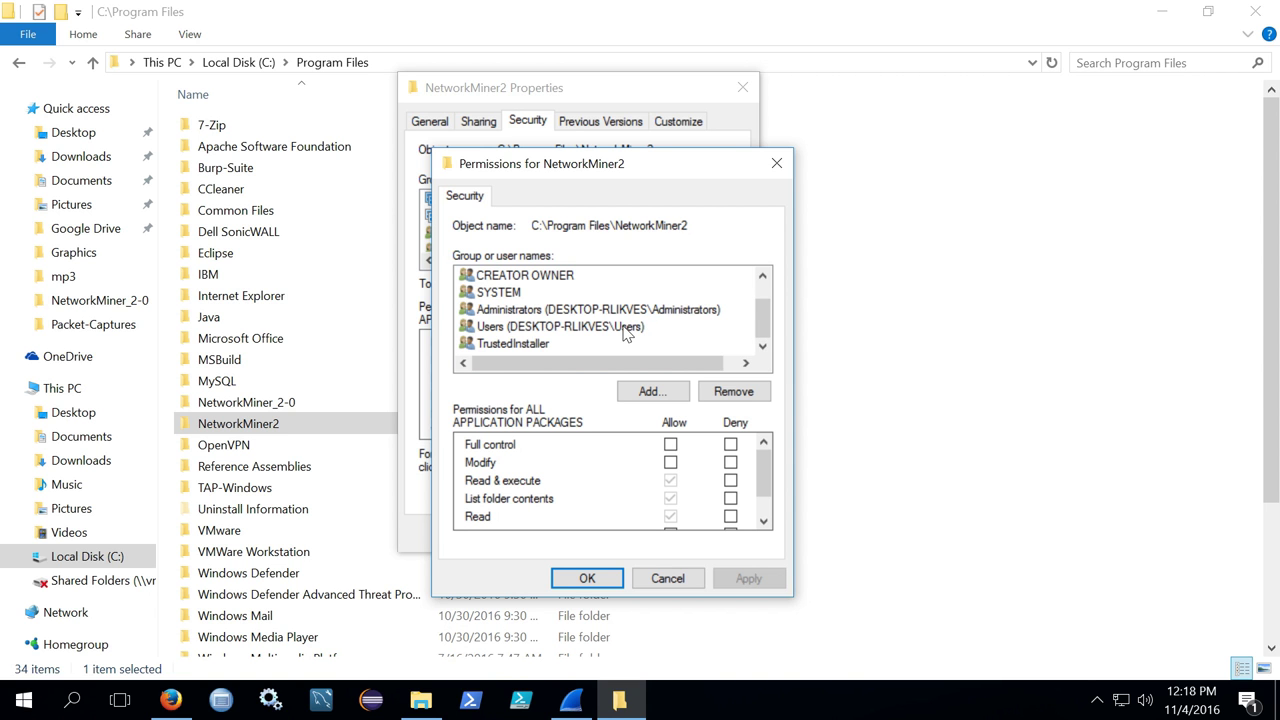
pyautogui.click(626, 330)
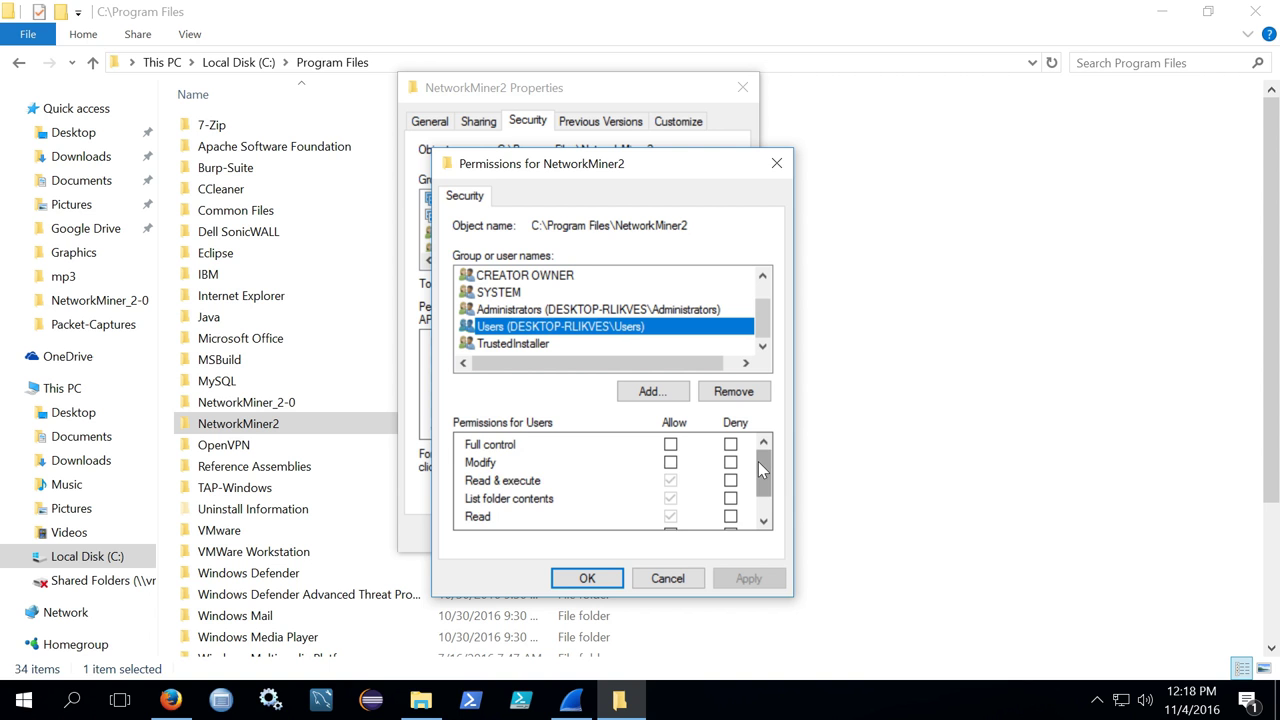
pyautogui.moveTo(758, 461); pyautogui.dragTo(762, 480)
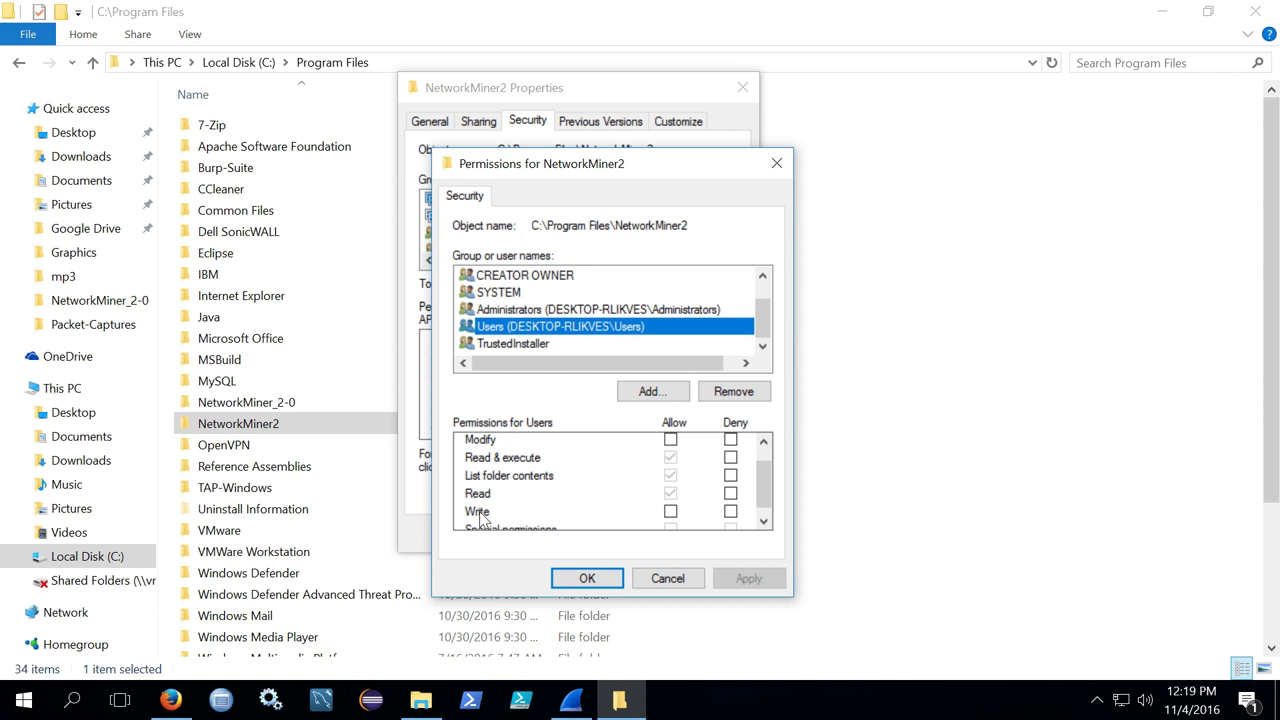
pyautogui.click(670, 512)
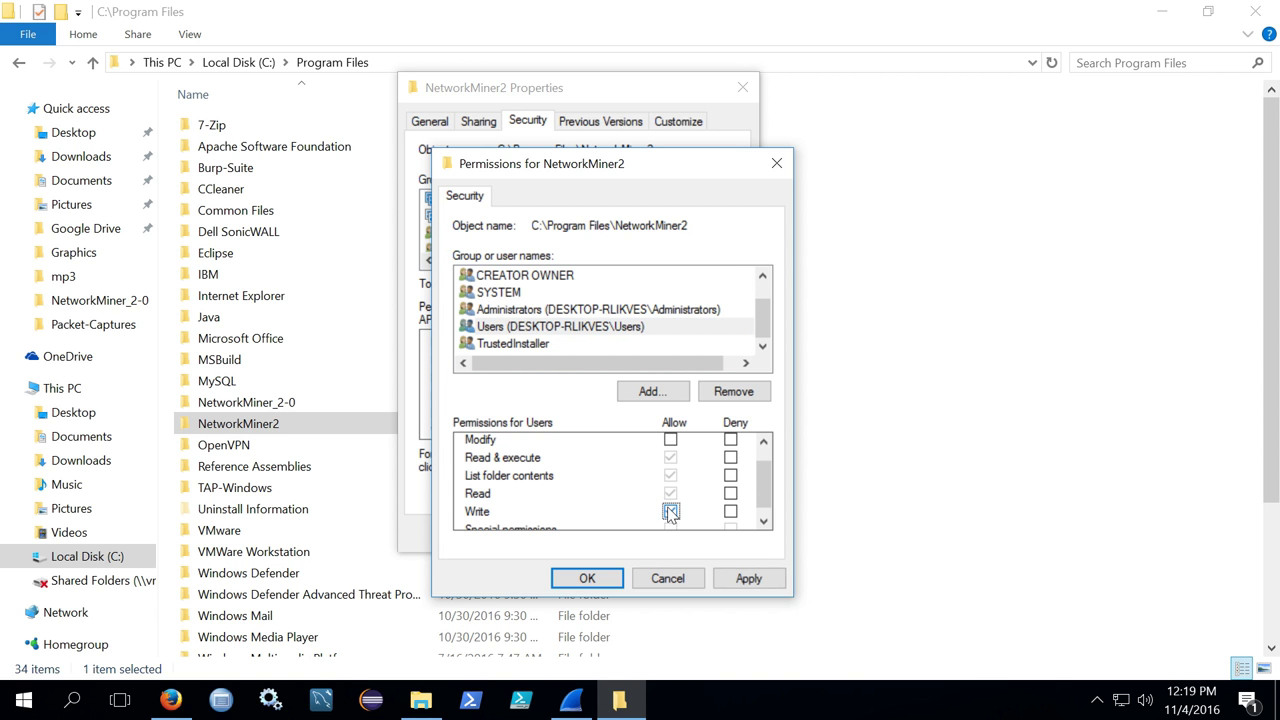
# Step: Allow Modify for the Users group as well, and apply the permission changes to the NetworkMiner2 folder
pyautogui.click(670, 447)
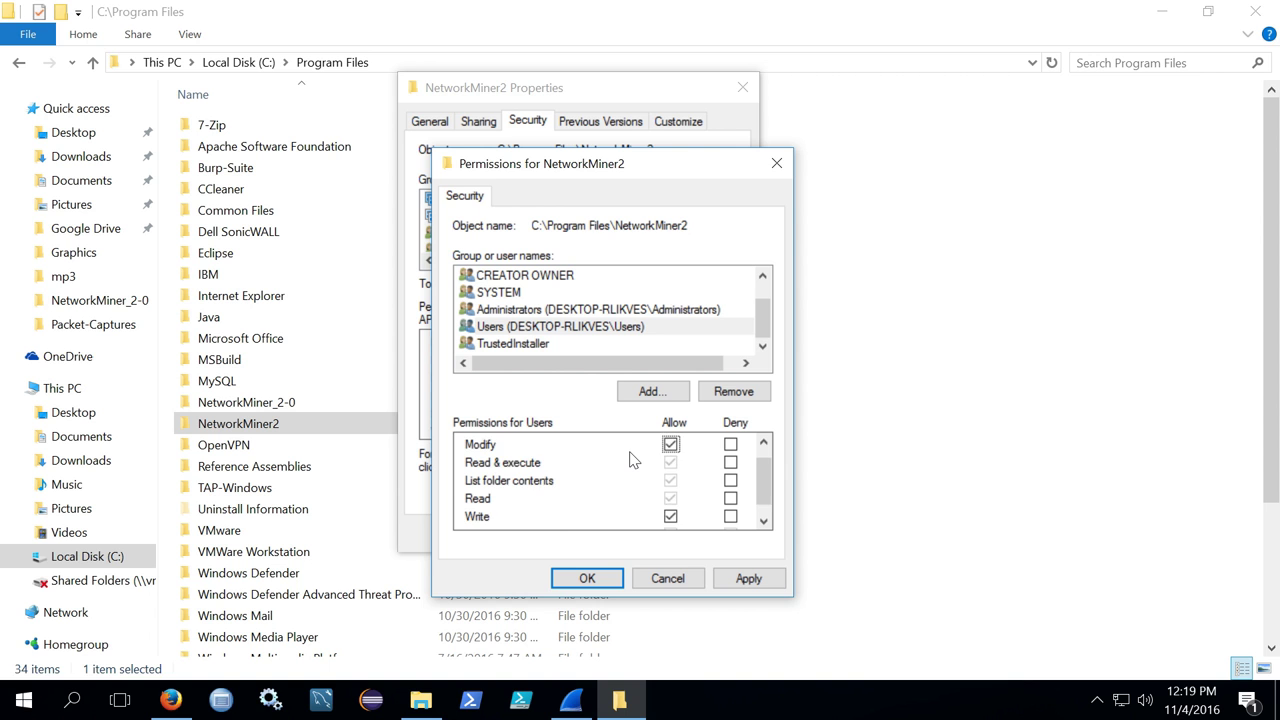
pyautogui.scroll(-1, 632, 460)
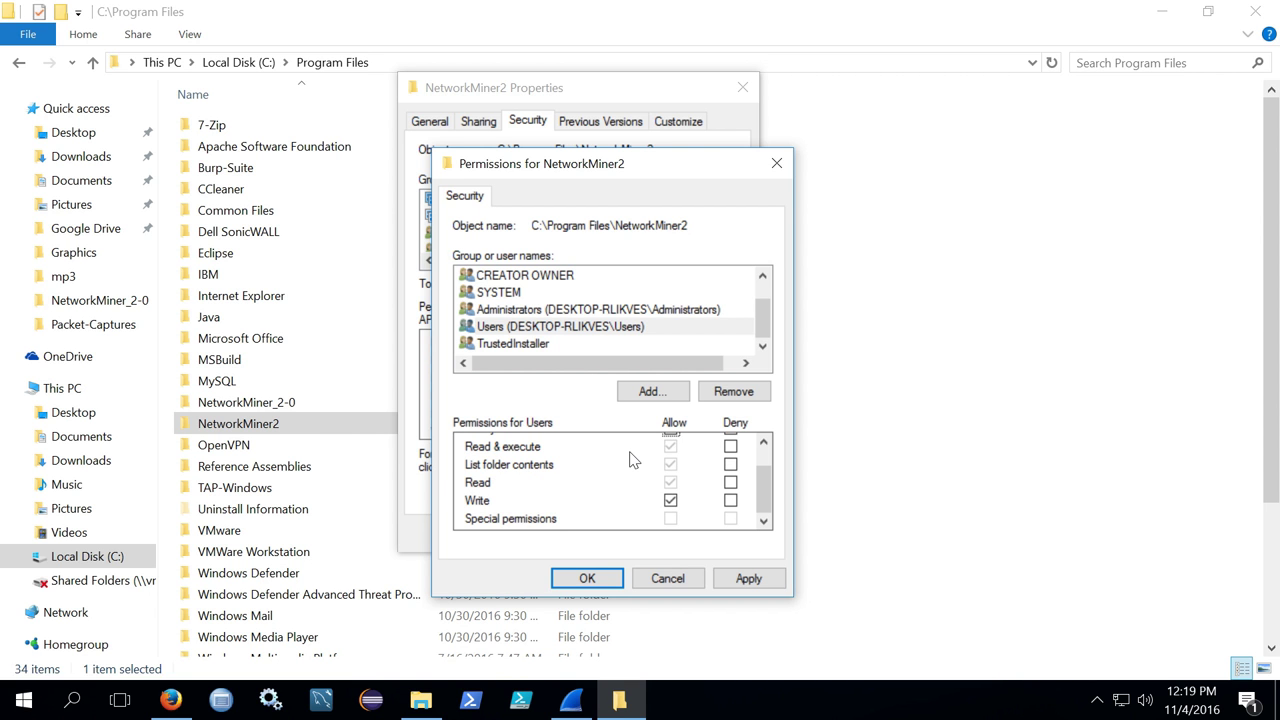
pyautogui.scroll(1, 632, 460)
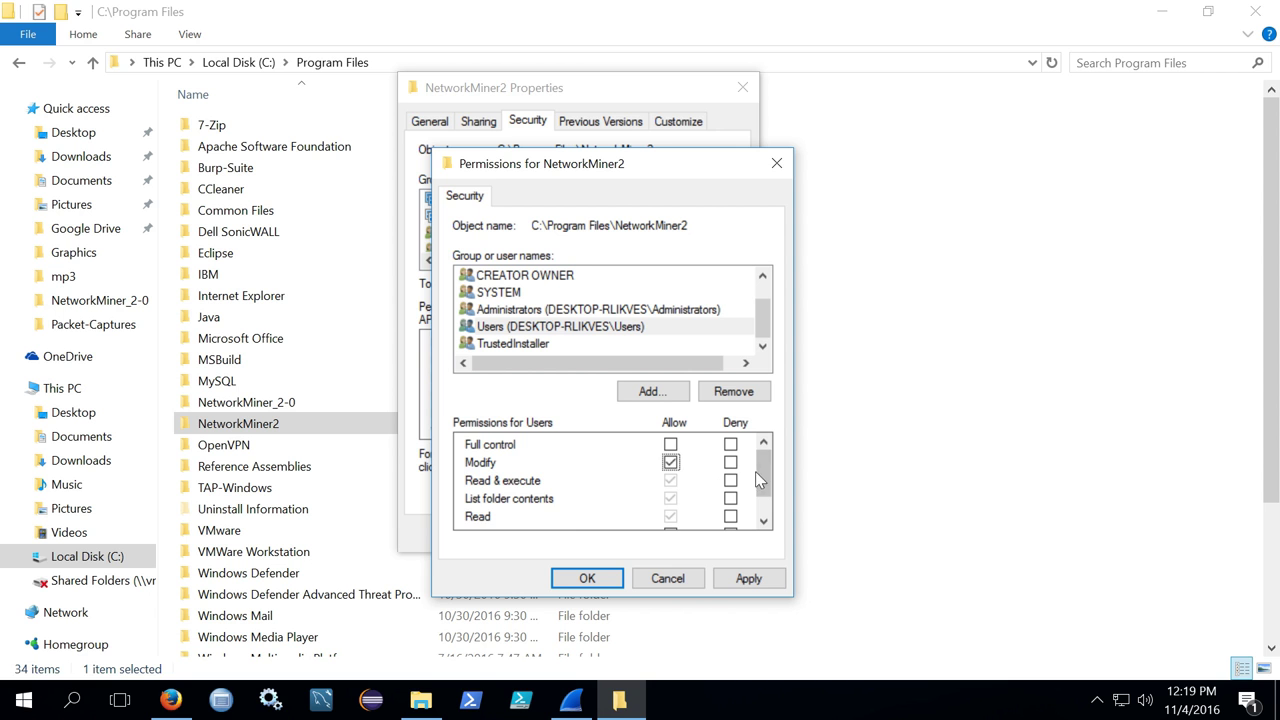
pyautogui.moveTo(755, 473)
pyautogui.mouseDown()
pyautogui.moveTo(759, 488)
pyautogui.moveTo(760, 473)
pyautogui.mouseUp()
pyautogui.scroll(-2, 750, 475)
pyautogui.scroll(2, 725, 578)
pyautogui.click(745, 579)
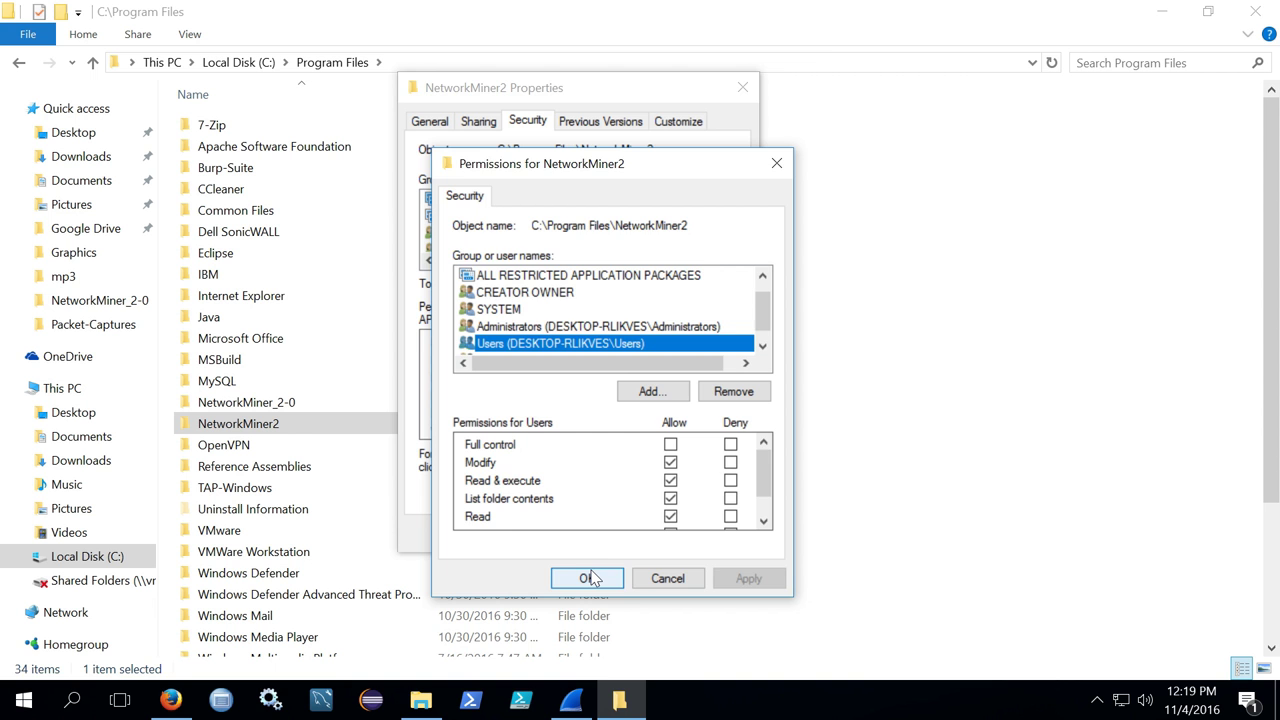
pyautogui.click(591, 578)
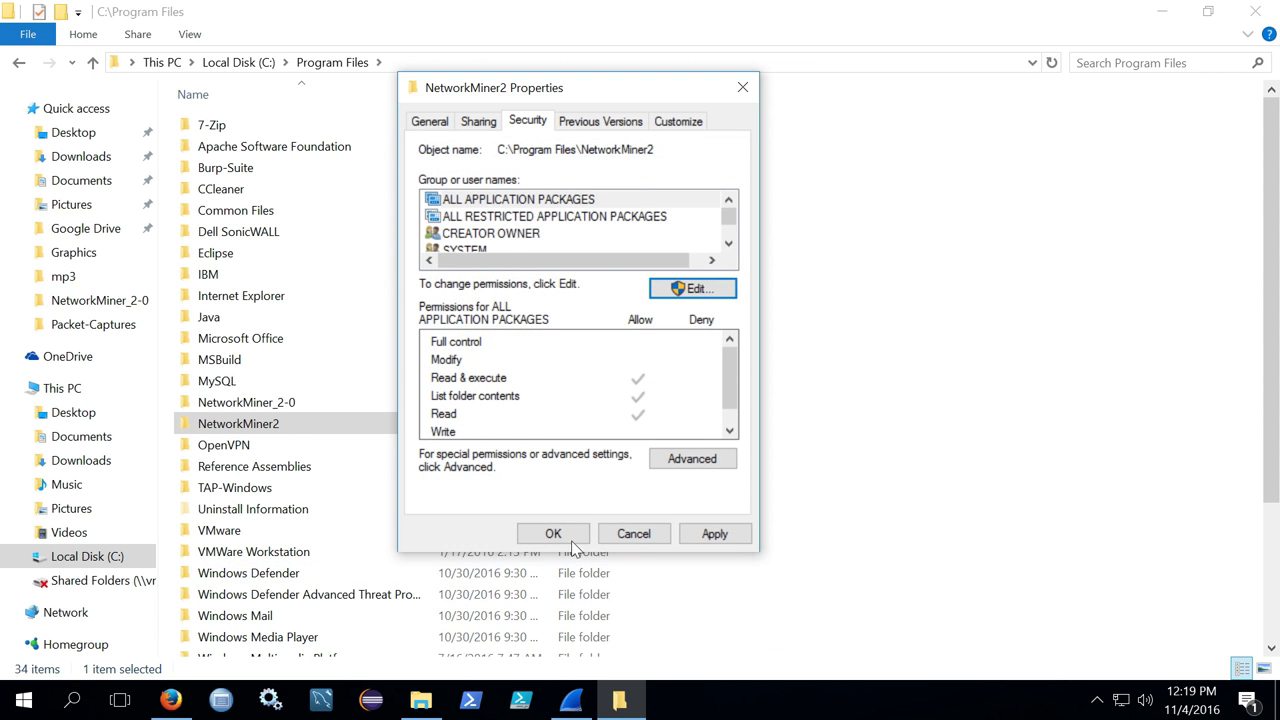
# Step: Apply the read-only removal to the NetworkMiner2 folder, its subfolders and files, and close the folder properties
pyautogui.click(733, 535)
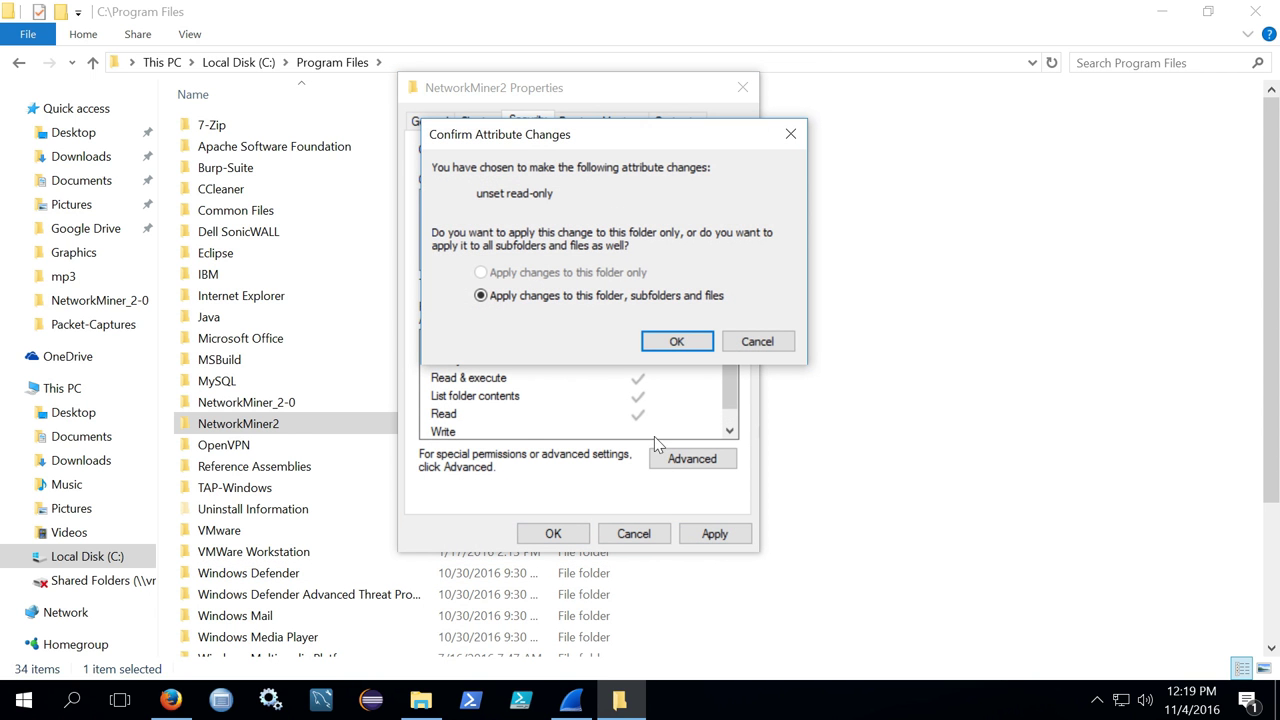
pyautogui.click(674, 344)
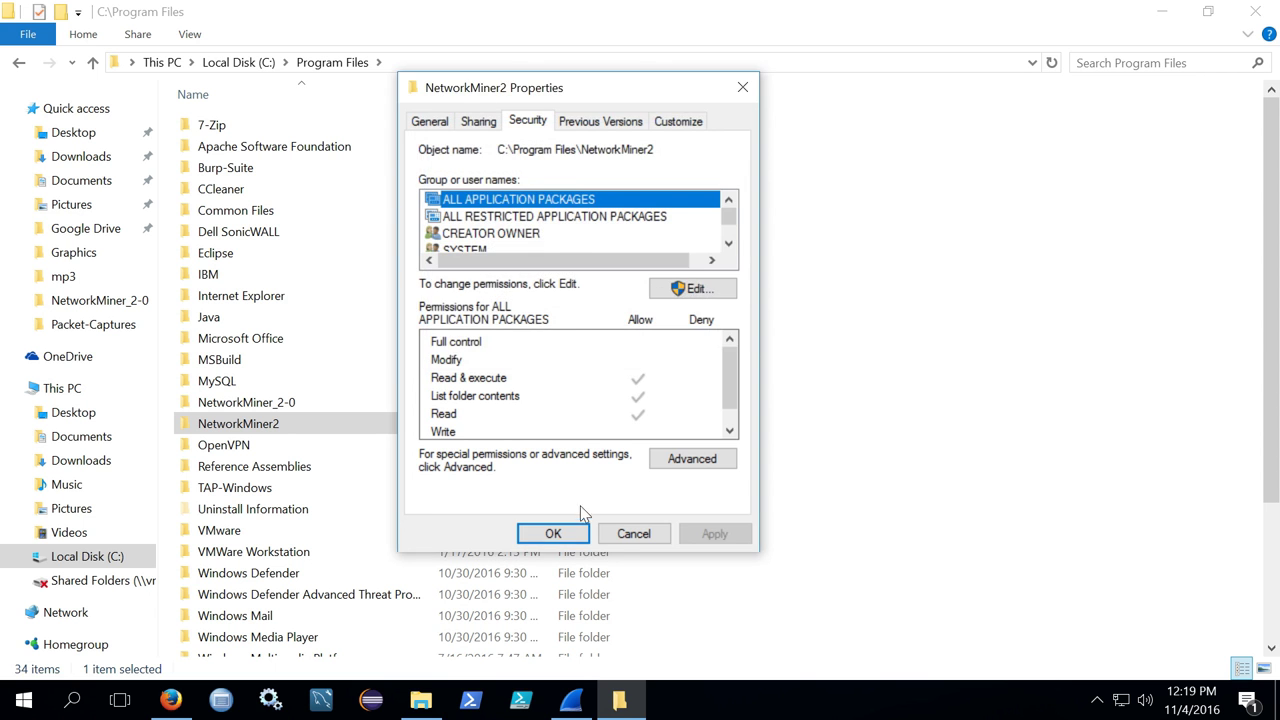
pyautogui.click(556, 533)
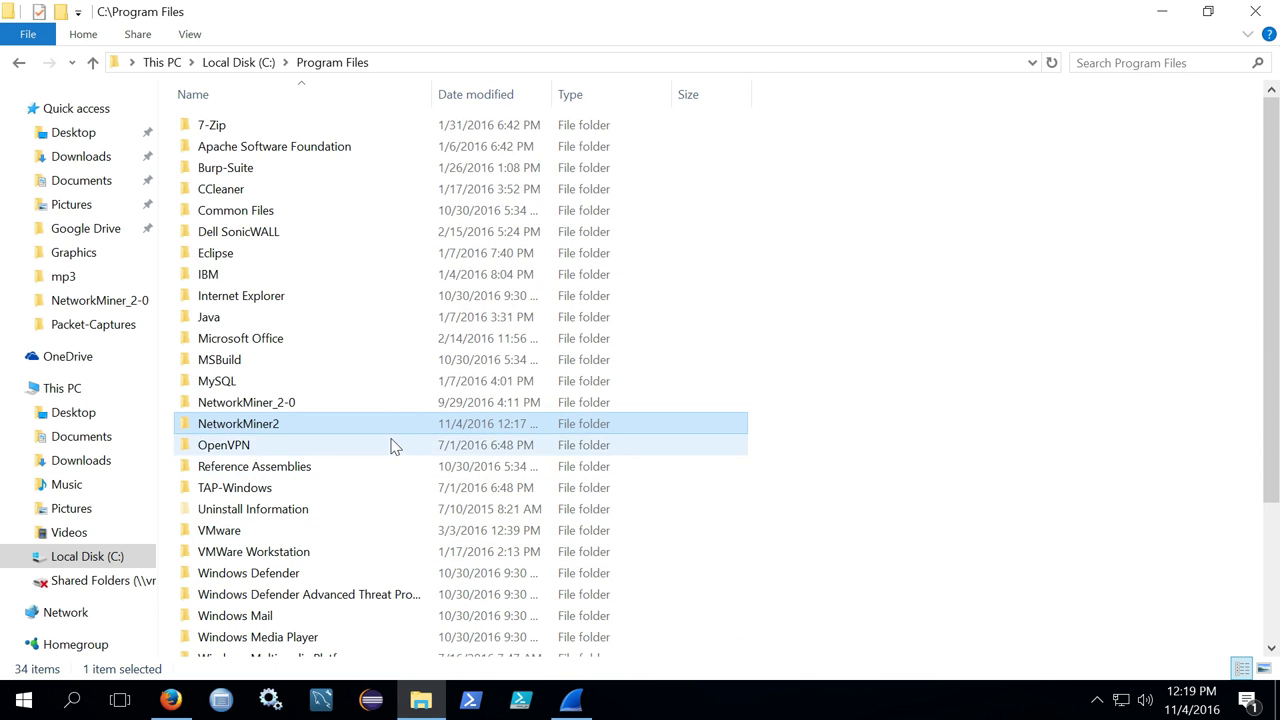
# Step: Run NetworkMiner.exe from the NetworkMiner2 folder, allowing it past the security warning, and maximize its window
pyautogui.doubleClick(390, 424)
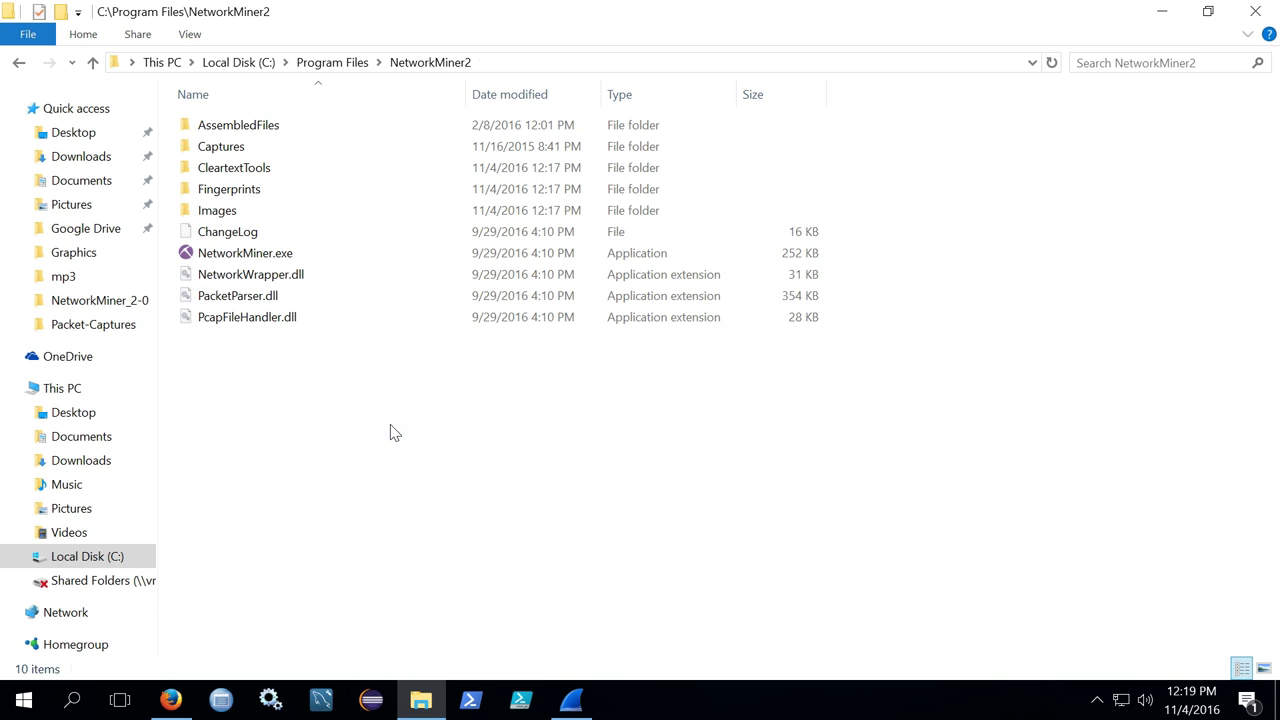
pyautogui.doubleClick(290, 256)
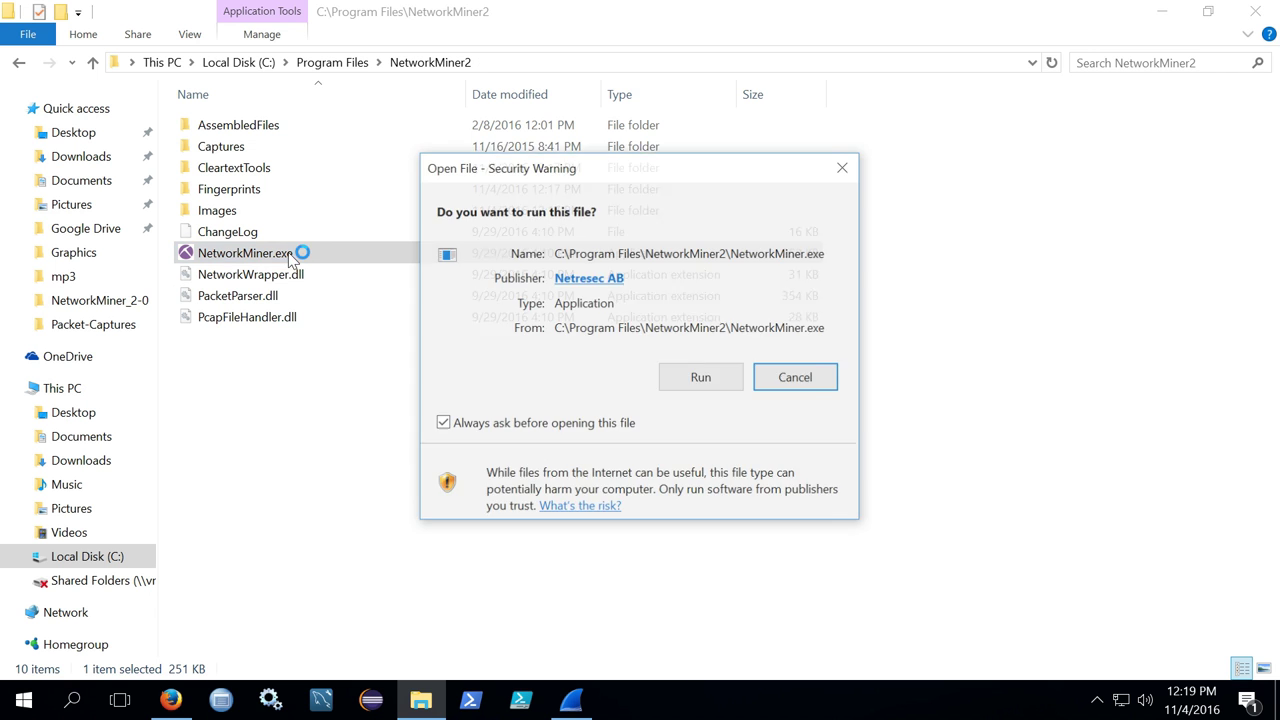
pyautogui.click(712, 378)
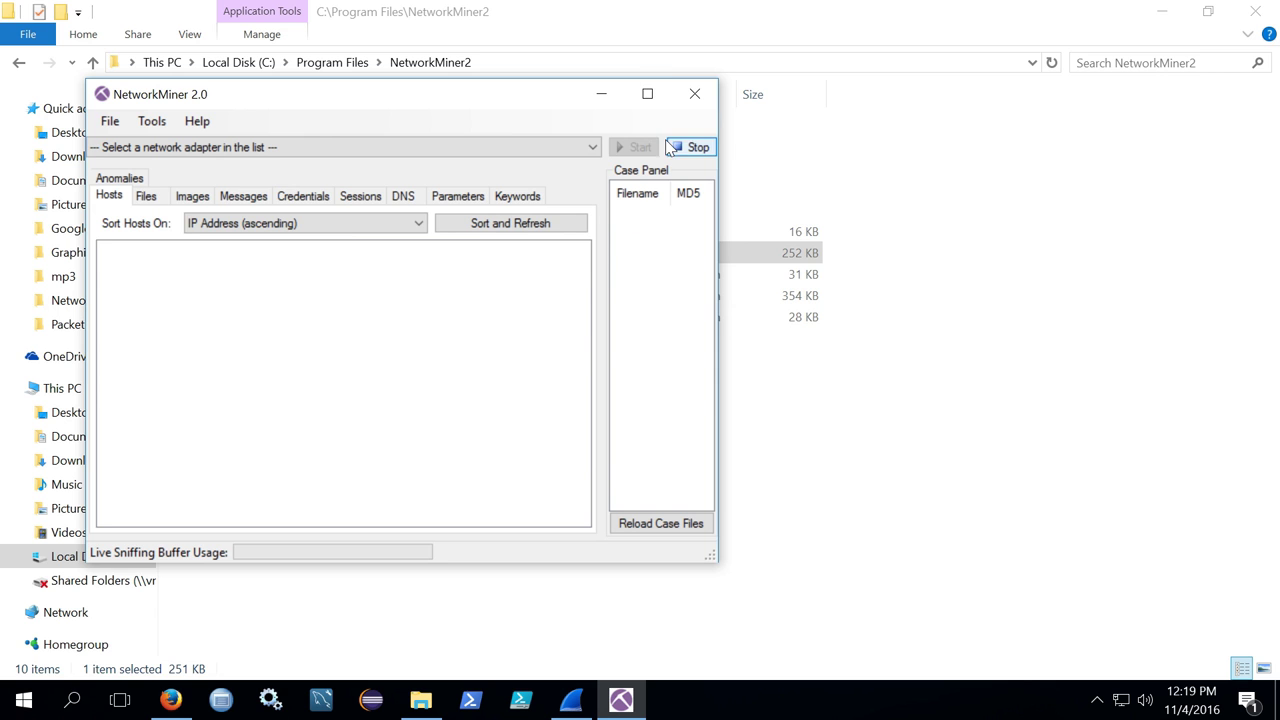
pyautogui.click(648, 103)
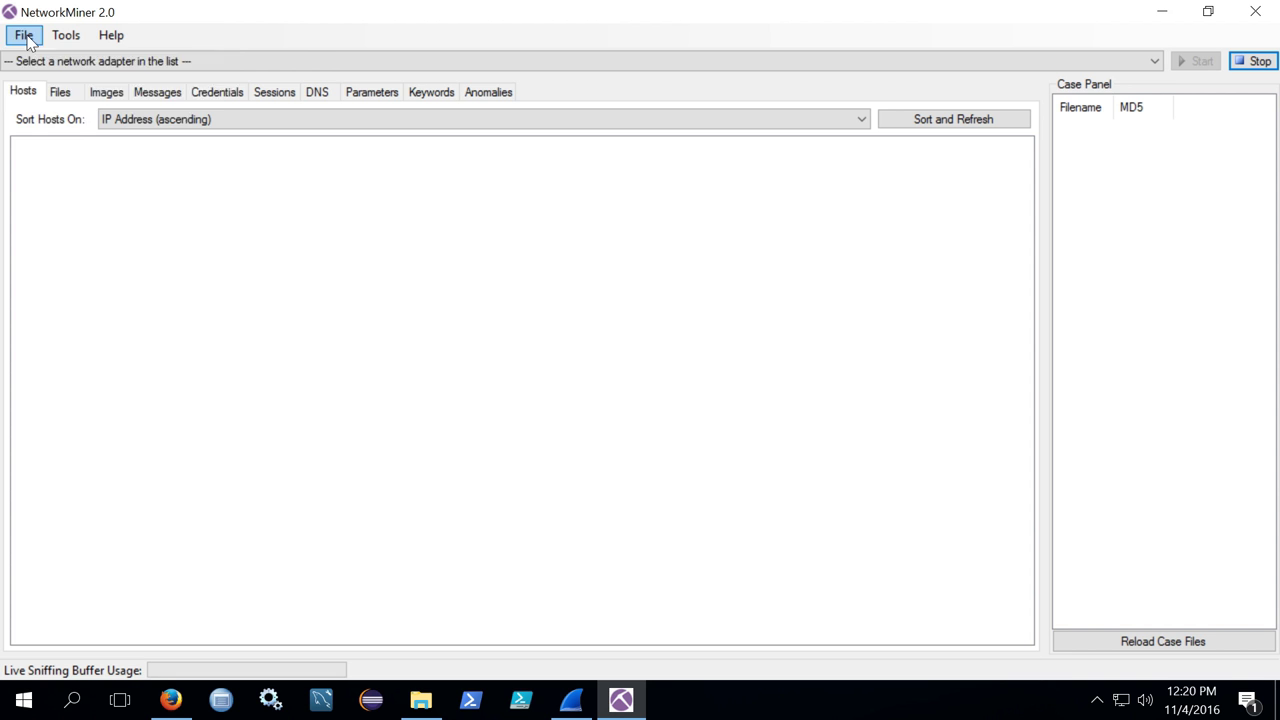
# Step: Open packet-capture-1.pcap from the Packet-Captures folder in Documents with NetworkMiner
pyautogui.click(28, 42)
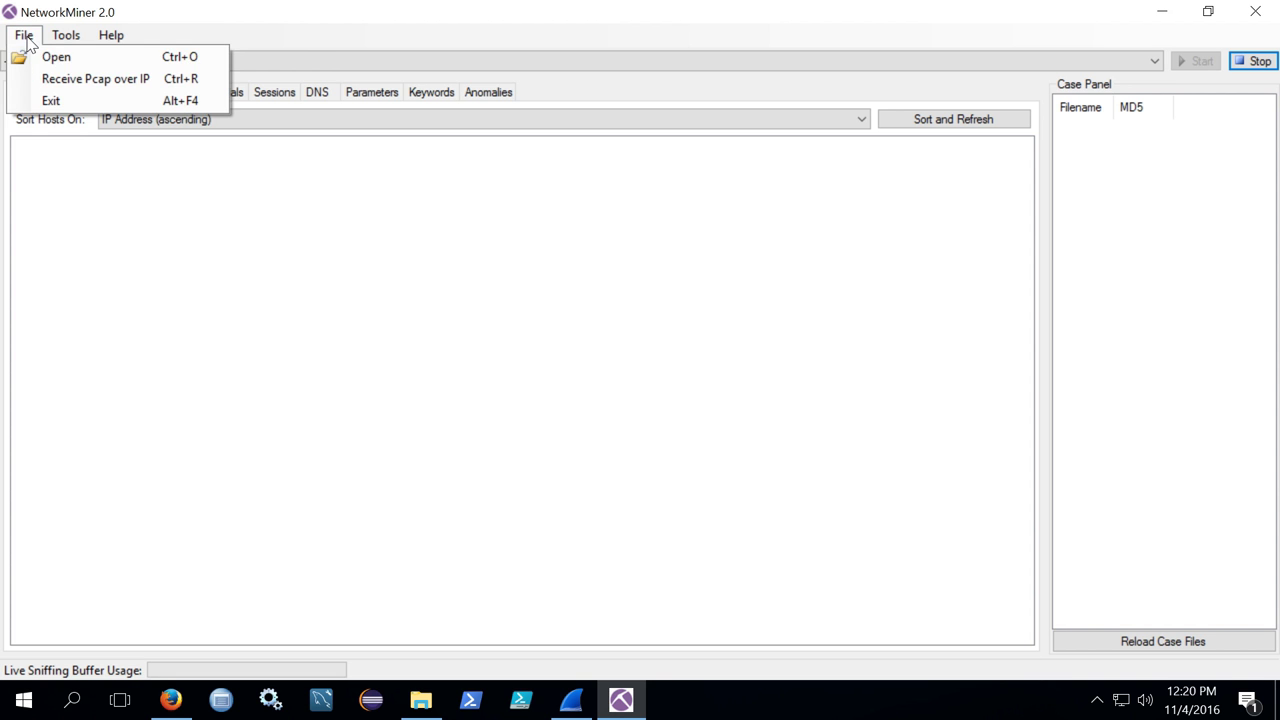
pyautogui.click(93, 62)
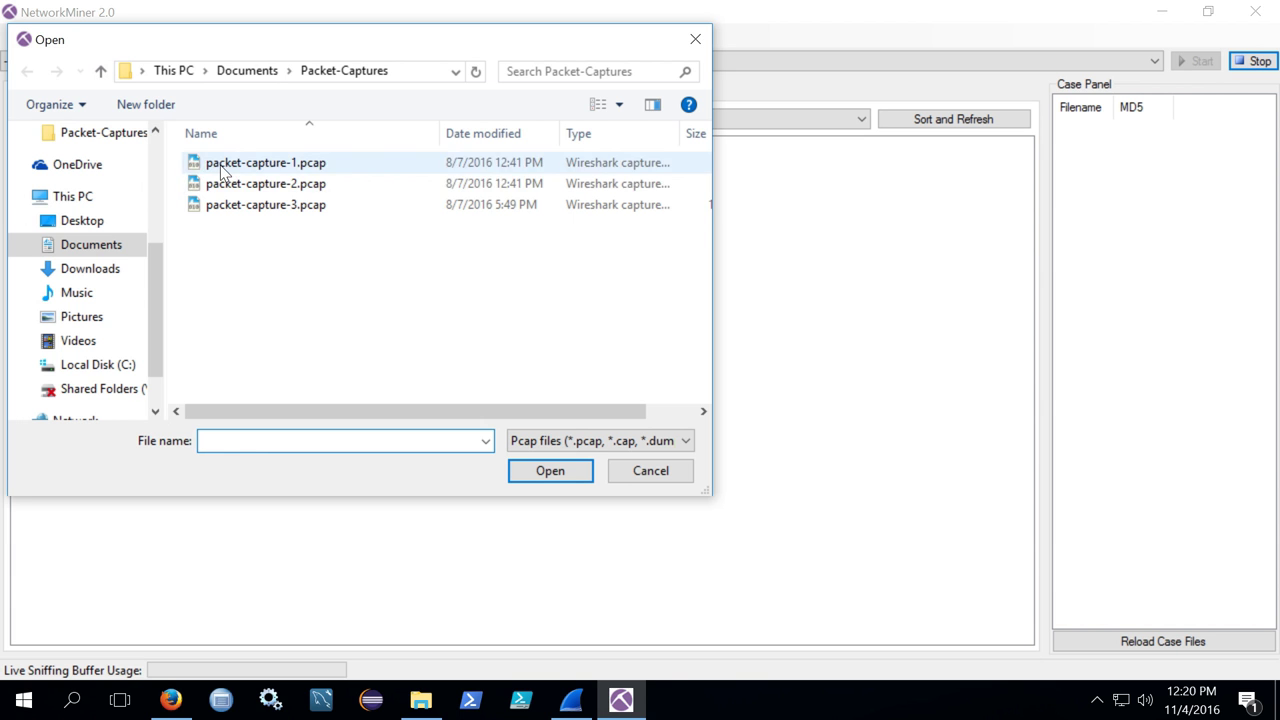
pyautogui.click(220, 165)
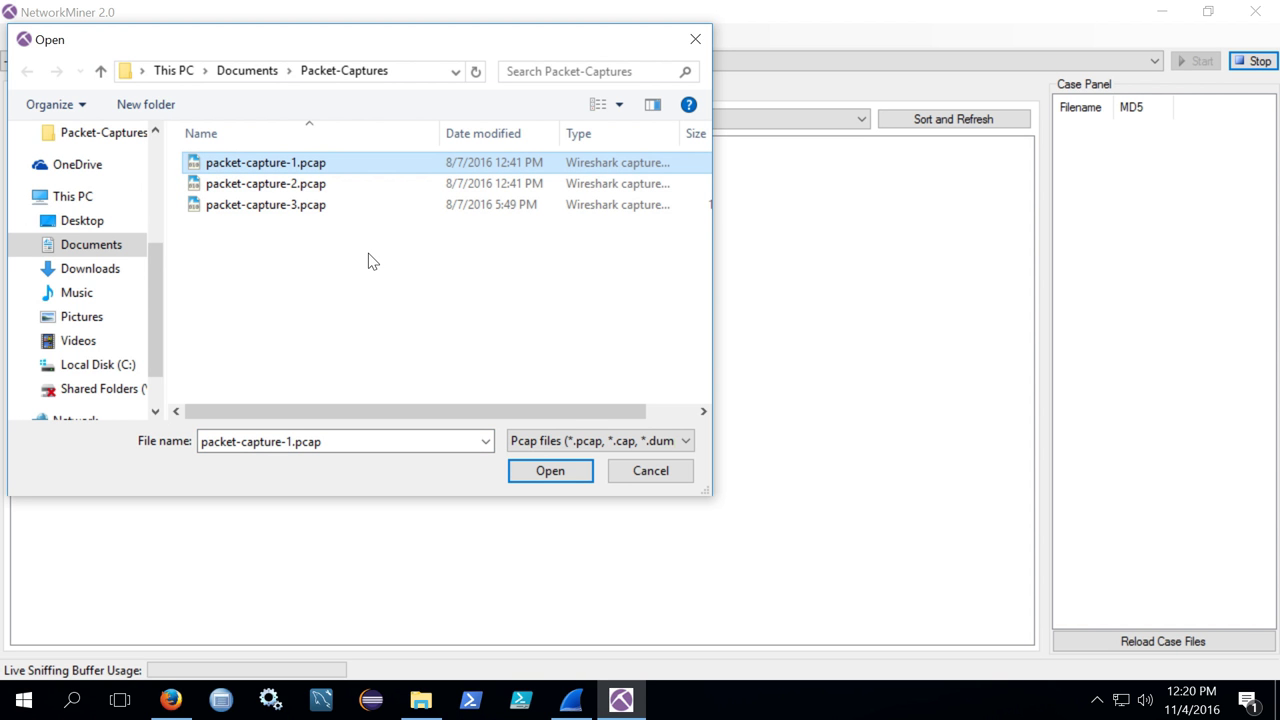
pyautogui.click(548, 471)
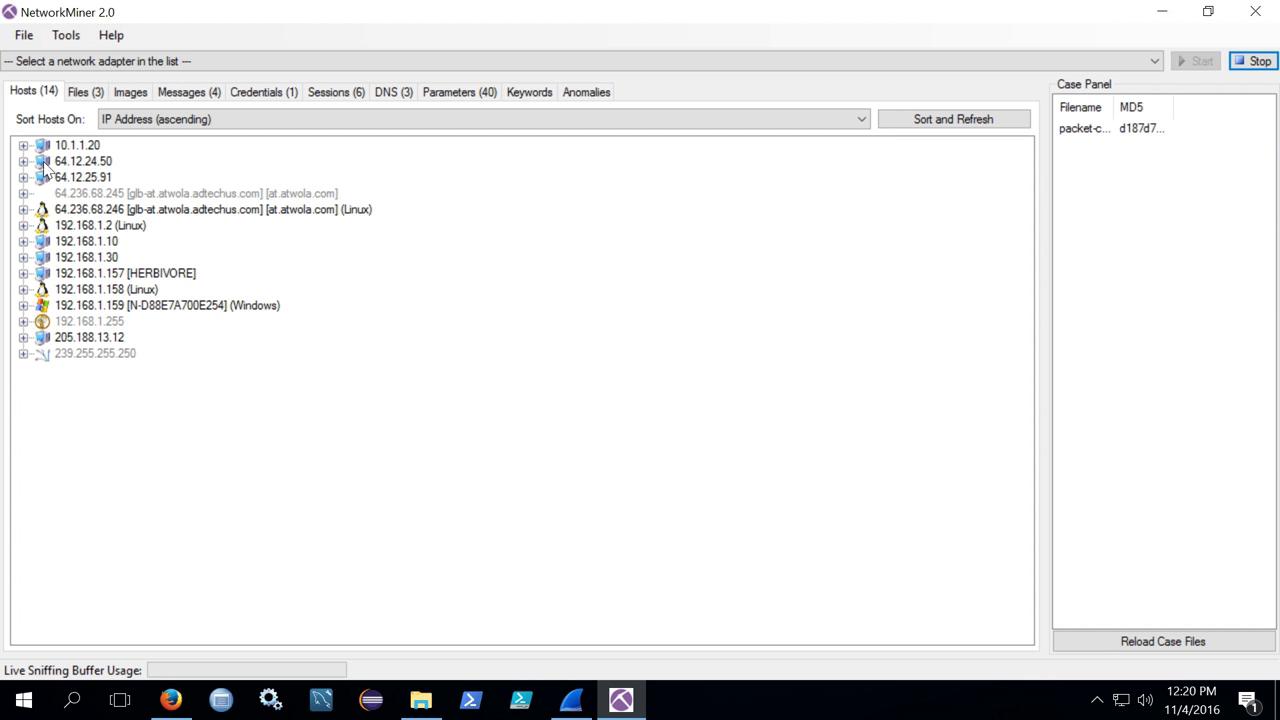
# Step: Examine the reconstructed files and the messages extracted from the packet capture
pyautogui.click(86, 94)
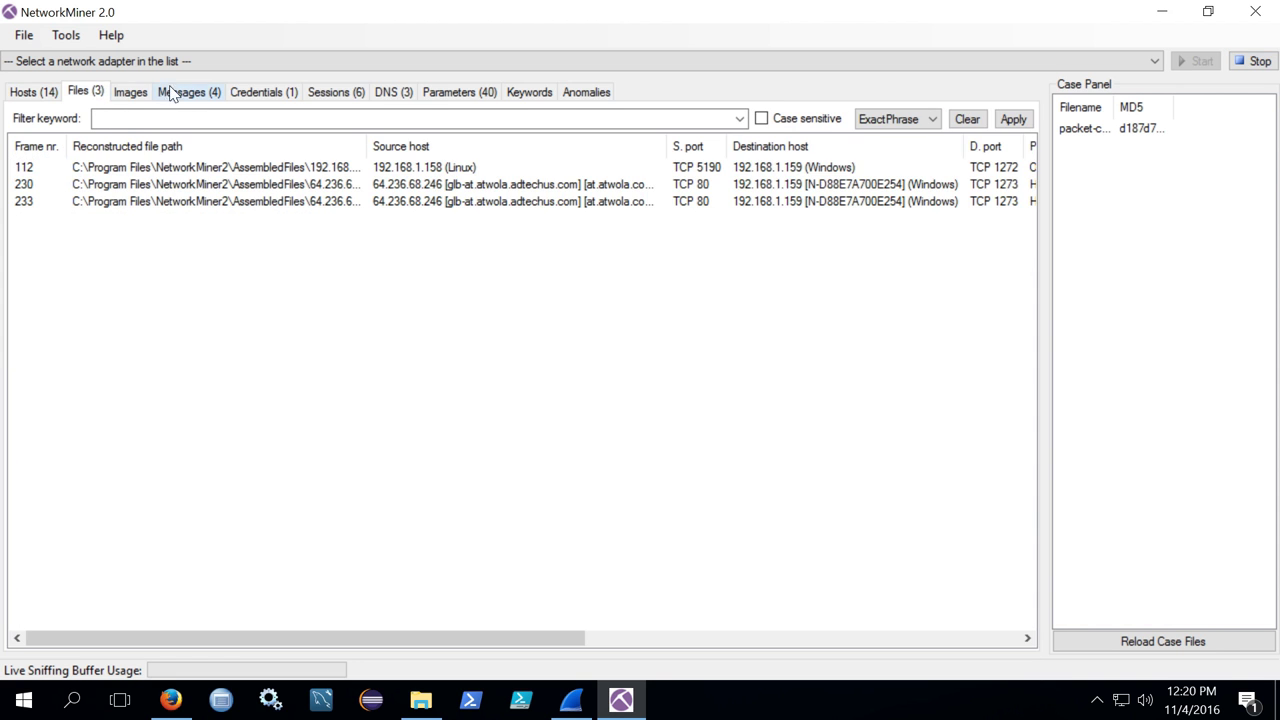
pyautogui.click(201, 92)
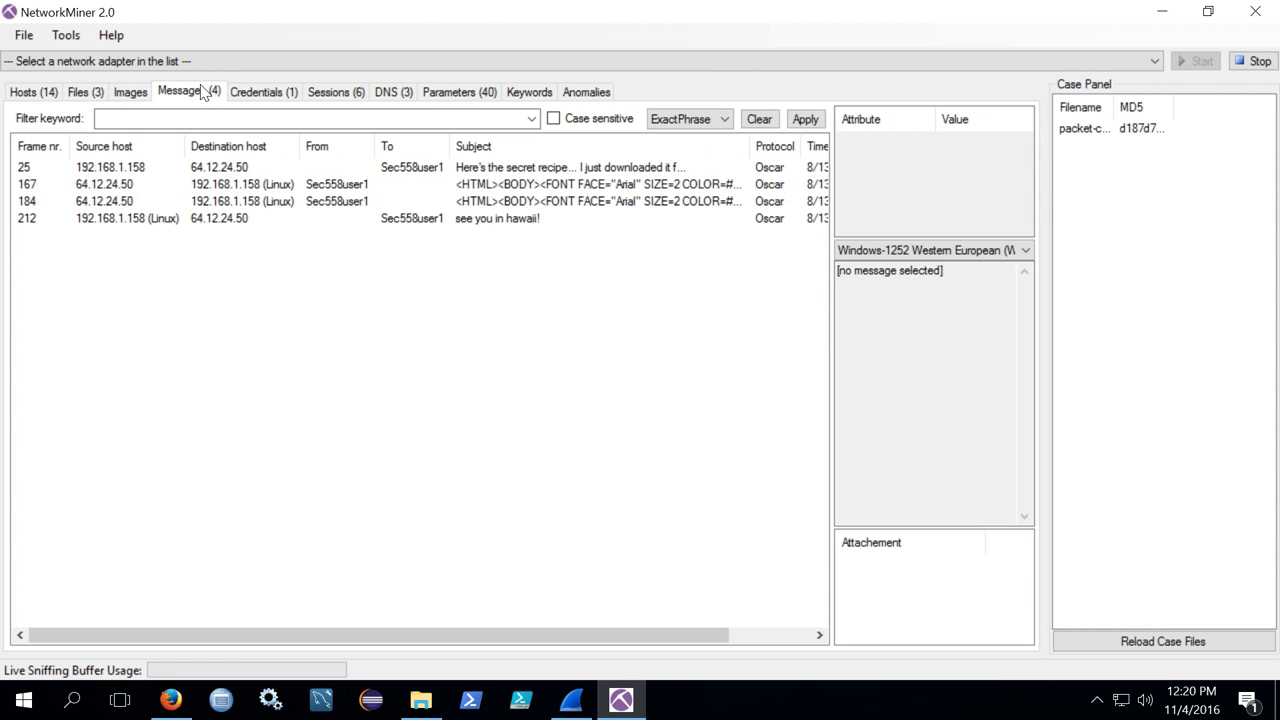